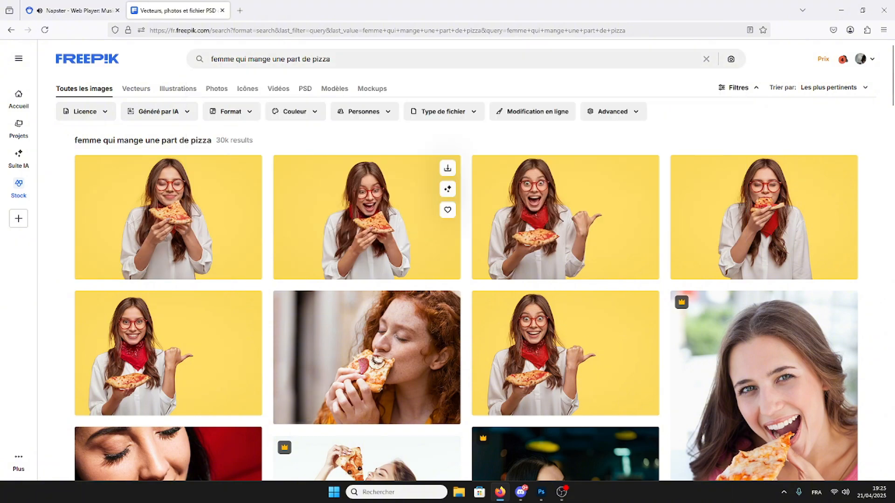
Open the photo of the woman in red glasses biting a pizza slice with her eyes closed in a new tab
scroll(745, 158, "down", 1)
right_click(745, 157)
left_click(775, 166)
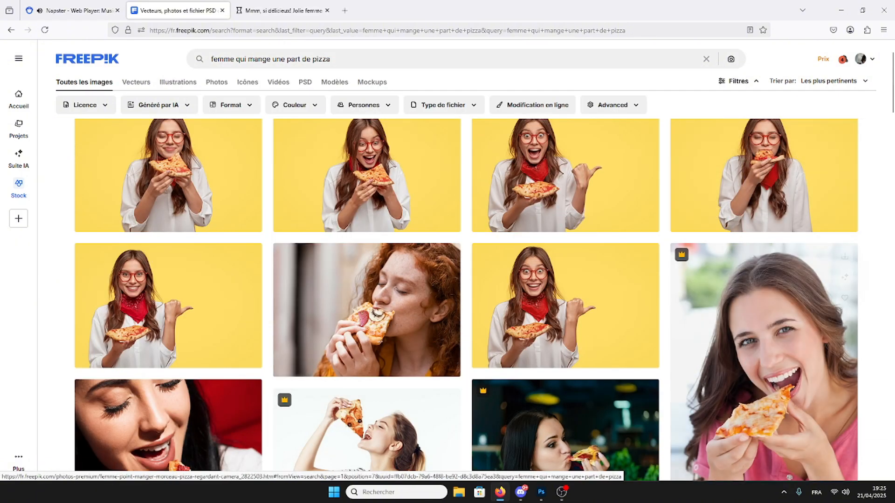
Filter the results by the free licence (Gratuit) and browse the photos of women eating pizza
scroll(448, 298, "down", 2)
left_click(85, 105)
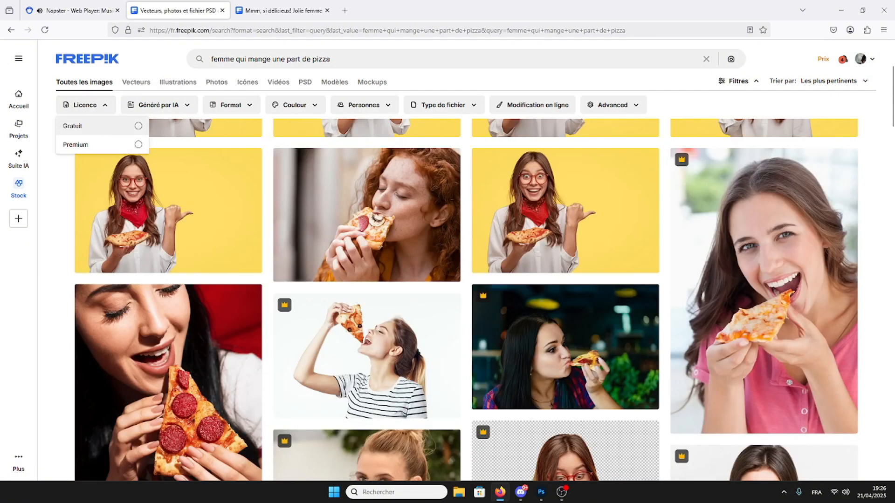
left_click(93, 126)
scroll(448, 299, "down", 10)
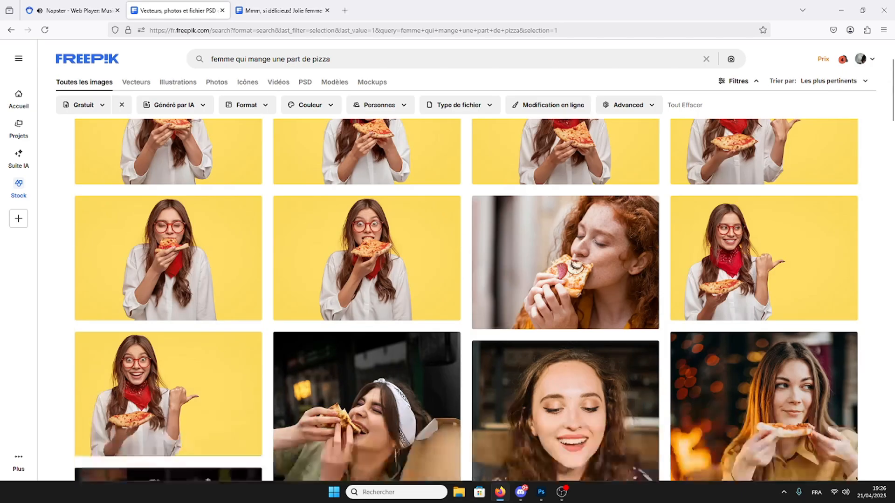
scroll(466, 299, "up", 6)
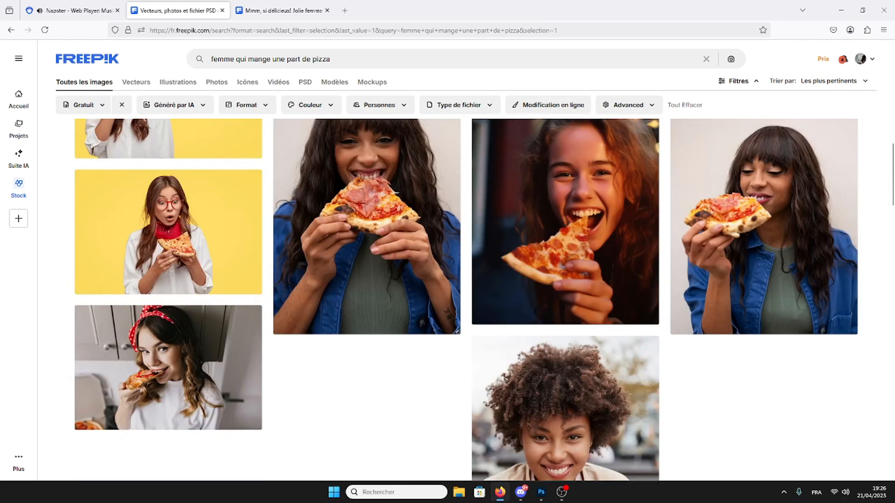
scroll(466, 299, "up", 4)
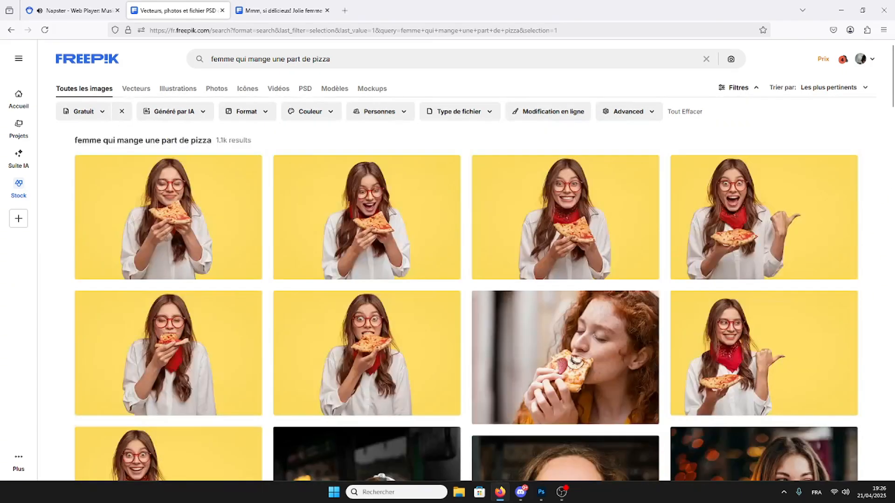
scroll(466, 299, "down", 4)
scroll(466, 298, "up", 4)
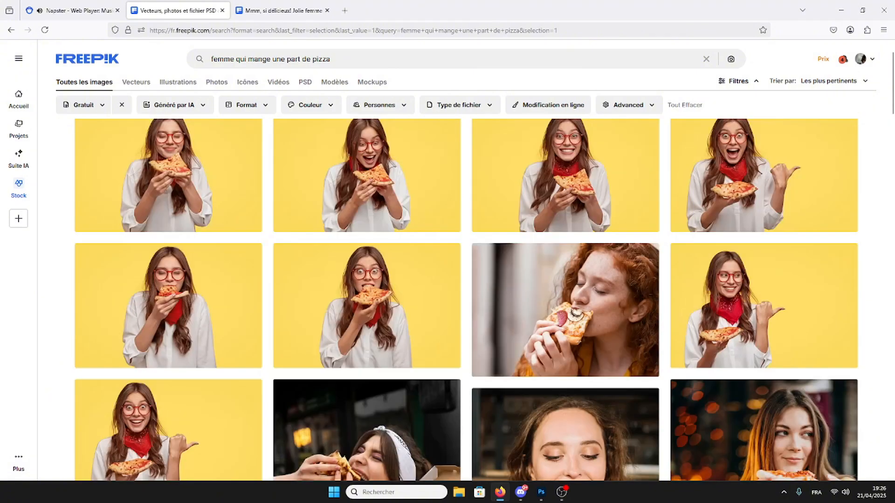
scroll(466, 298, "down", 6)
scroll(466, 299, "down", 14)
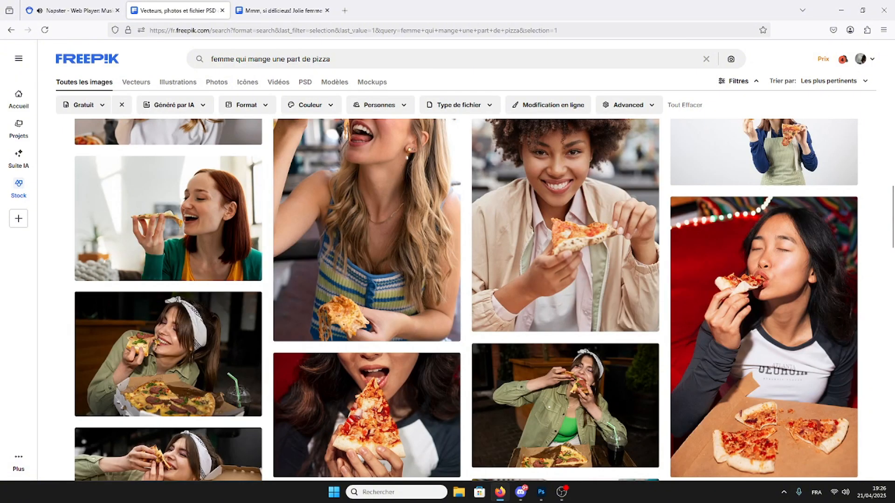
Search for "femme qui mange une part de pizza png" and open the photo of the curly-haired woman with a pizza box on red
left_click(330, 58)
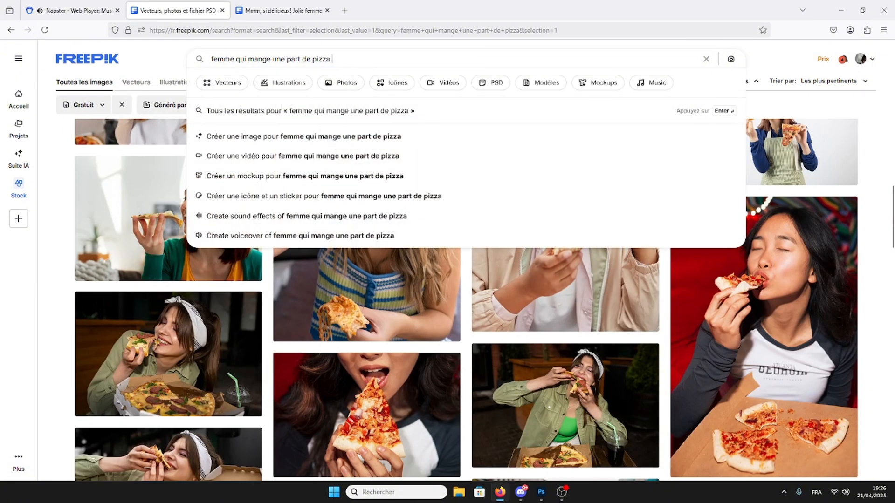
key("Return")
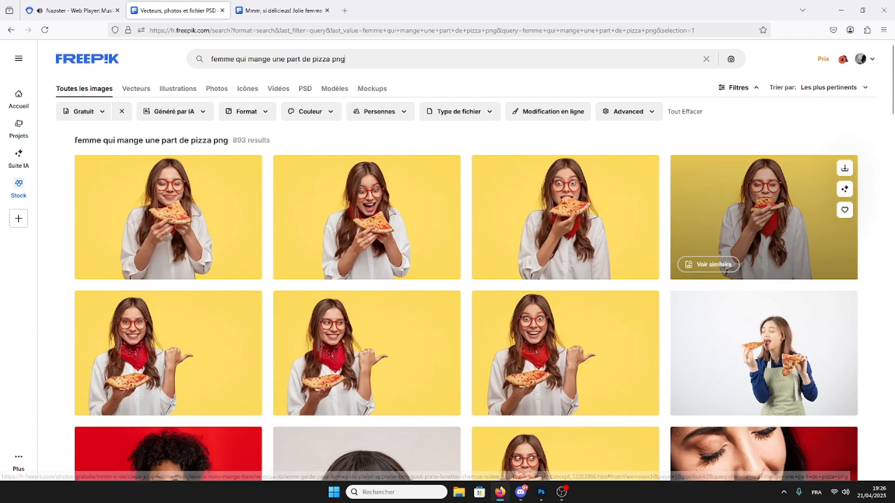
scroll(466, 298, "down", 2)
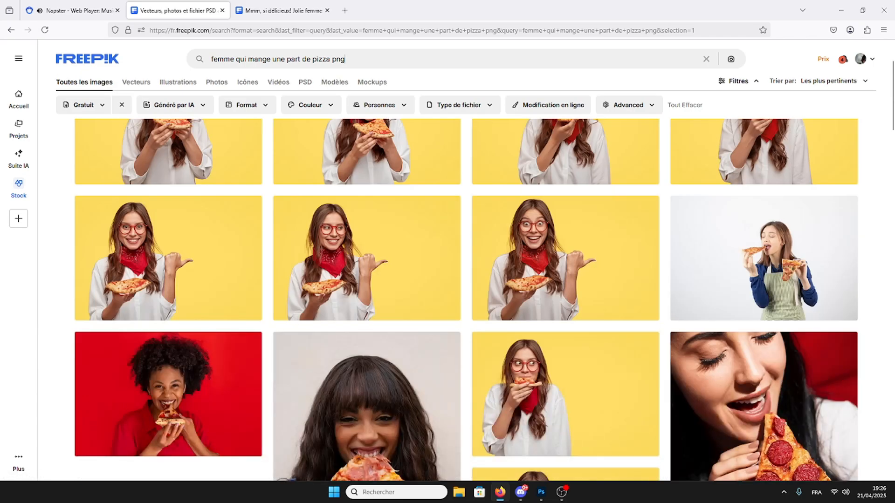
scroll(466, 298, "down", 2)
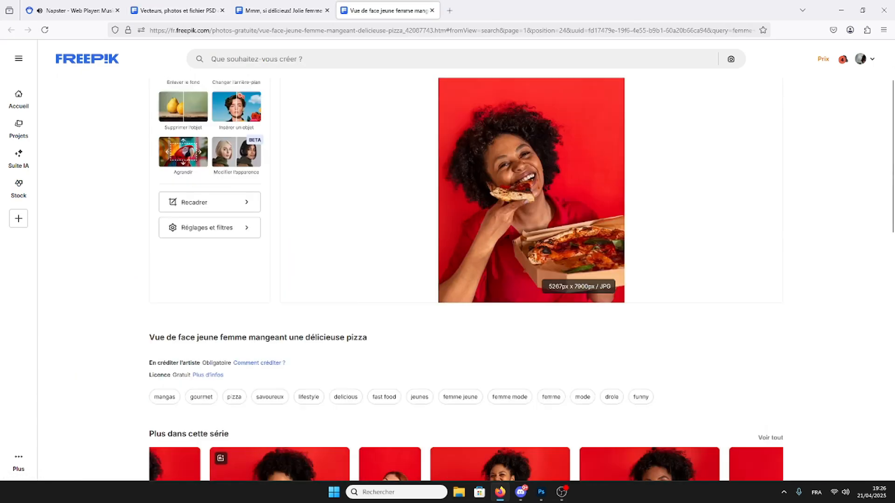
Search for "femme qui mange une pizza avec la boite png" and open the photo of the woman holding an open pepperoni pizza box
scroll(466, 298, "up", 2)
left_click(331, 59)
type("fe")
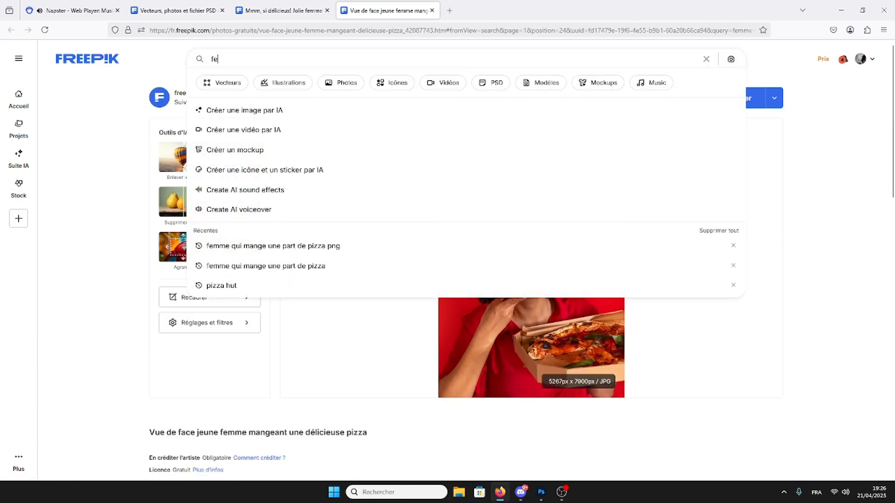
type("mme qui mange une p")
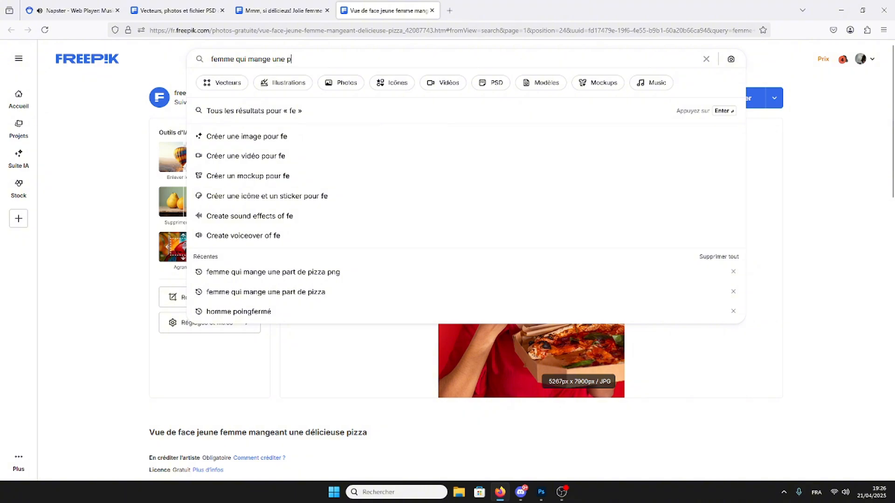
type("izza avec la bo")
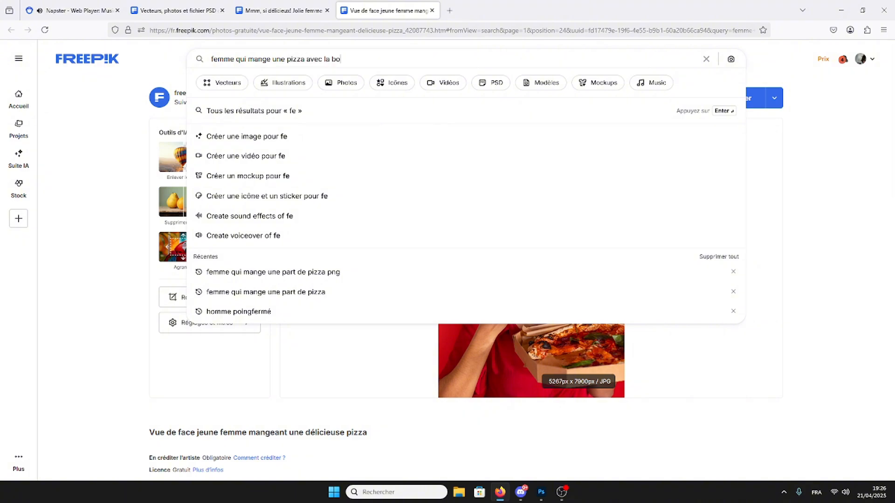
type("ite png")
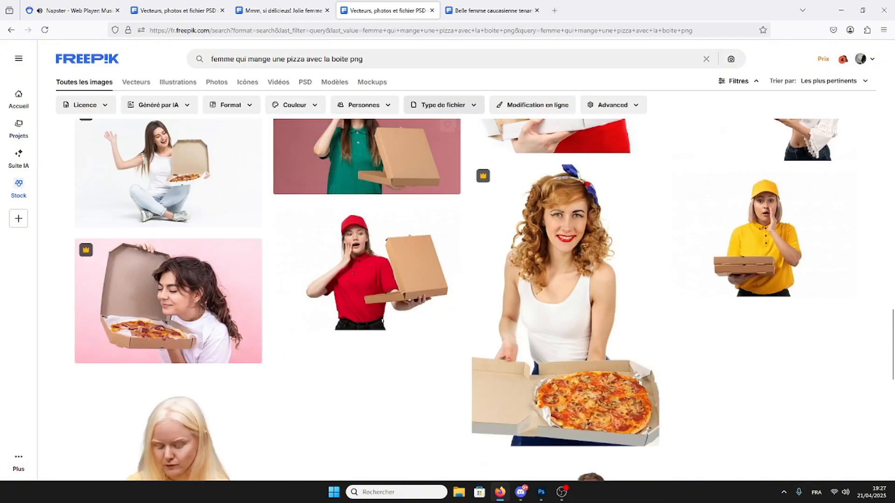
Compare the shortlisted photos, close a spare pizza search page and show the photo of the woman holding the open pizza box
left_click(282, 10)
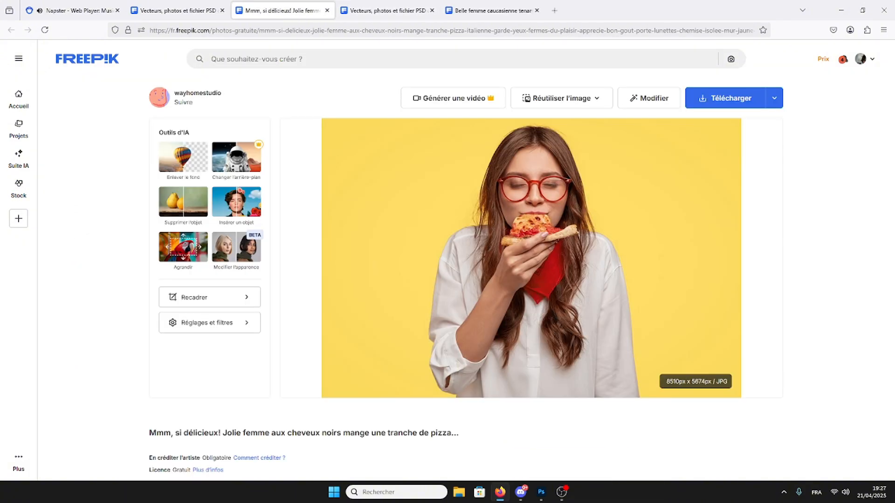
left_click(487, 10)
left_click_drag(282, 11, 406, 12)
left_click(282, 10)
left_click(177, 10)
left_click(283, 10)
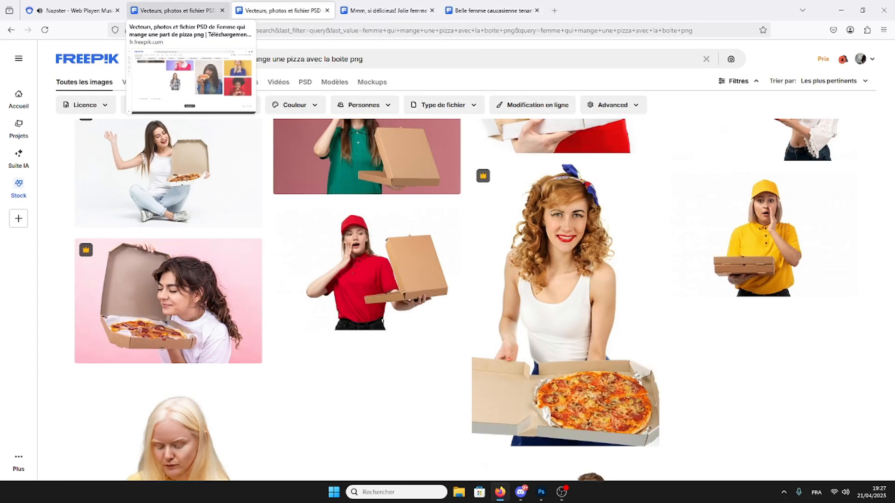
left_click(222, 10)
left_click(283, 10)
left_click(384, 10)
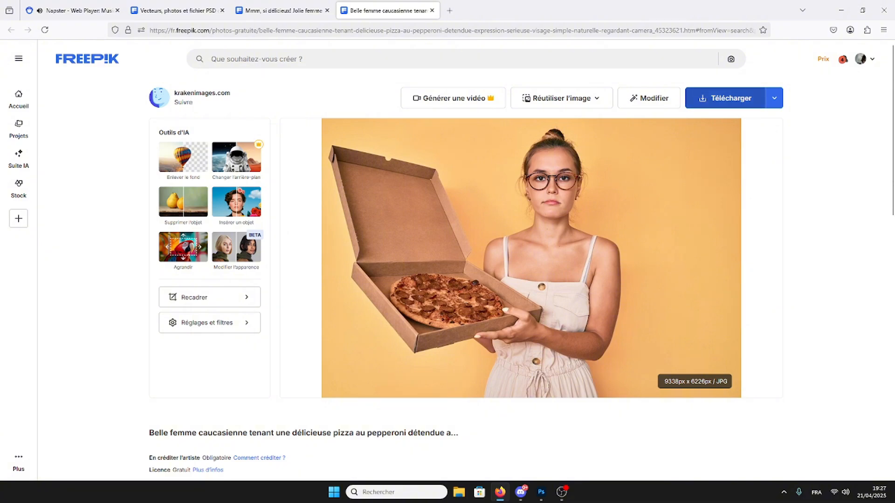
Check related and similar images for the pizza box photo, and download the original photo of the woman in glasses
scroll(448, 261, "down", 8)
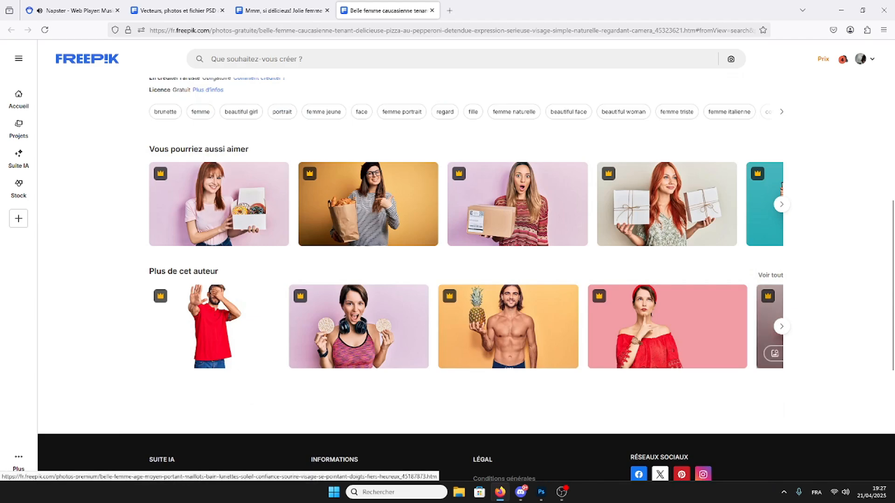
scroll(448, 261, "down", 1)
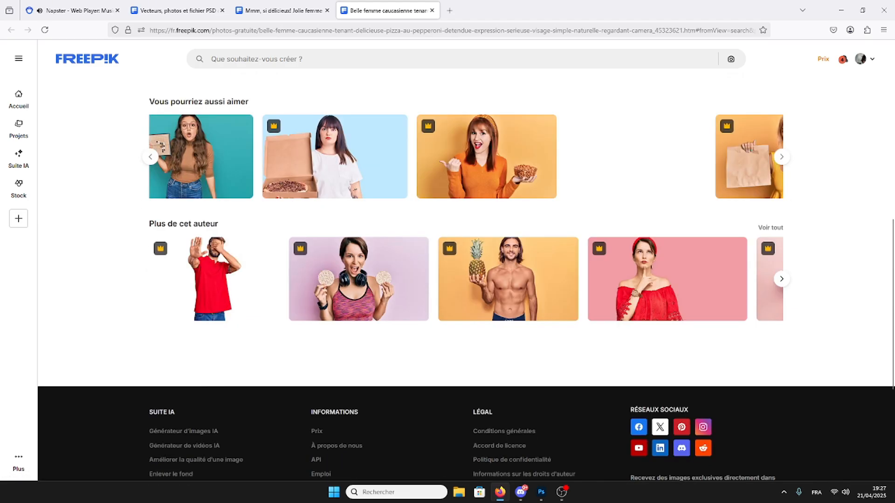
scroll(448, 261, "up", 9)
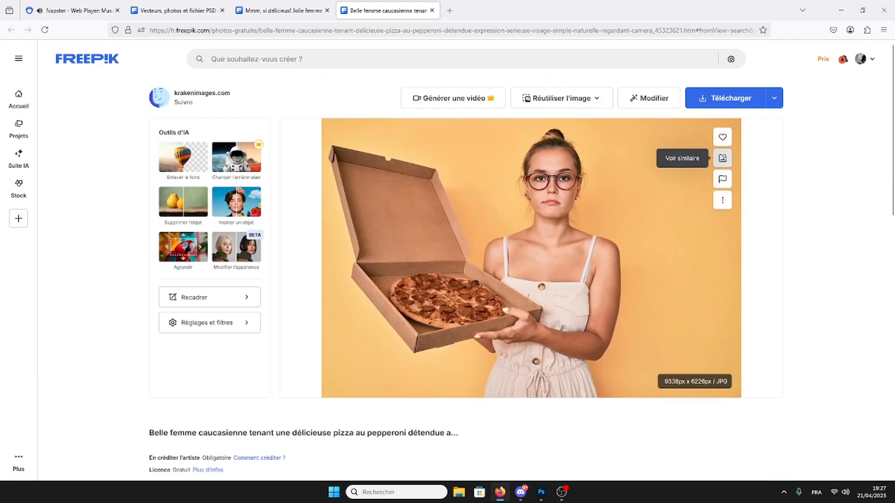
left_click(723, 158)
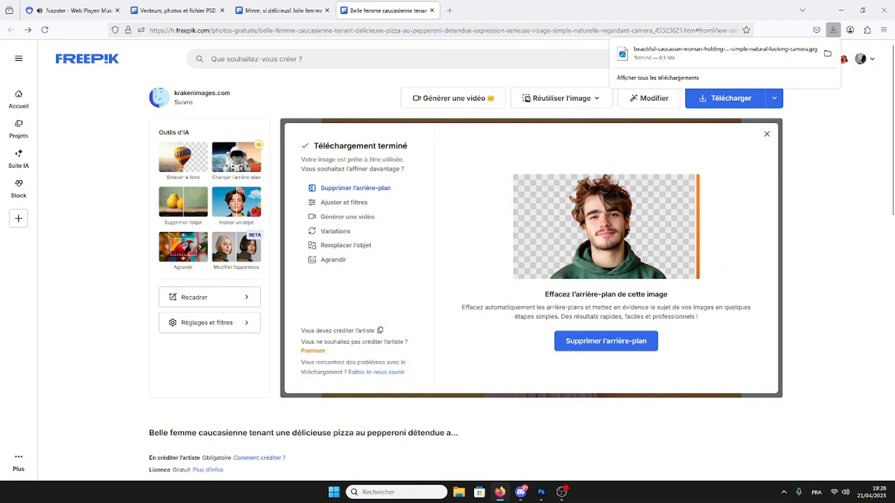
Switch to Photoshop and place the downloaded pizza box photo as an embedded object in the Miniature Pizza Hut document
left_click(541, 492)
left_click(25, 6)
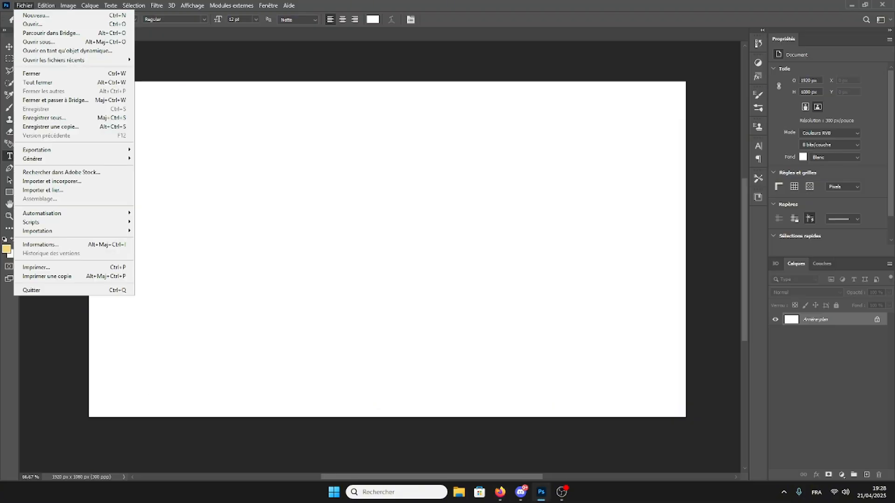
left_click(52, 181)
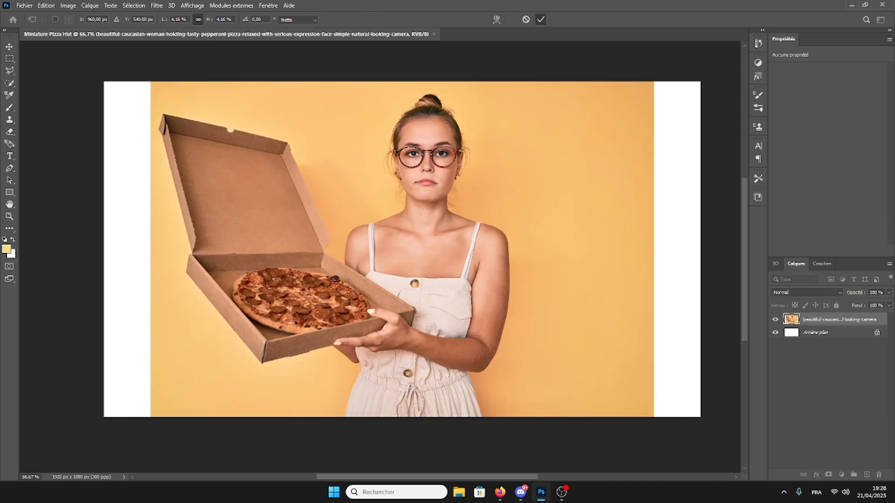
key("Return")
Select the woman and pizza box with automatic subject selection and copy them onto a new layer
key("w")
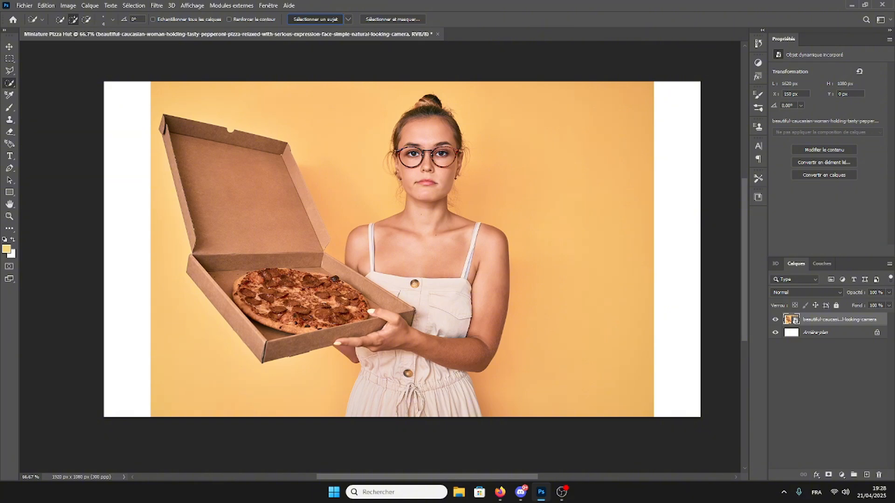
scroll(425, 101, "up", 10)
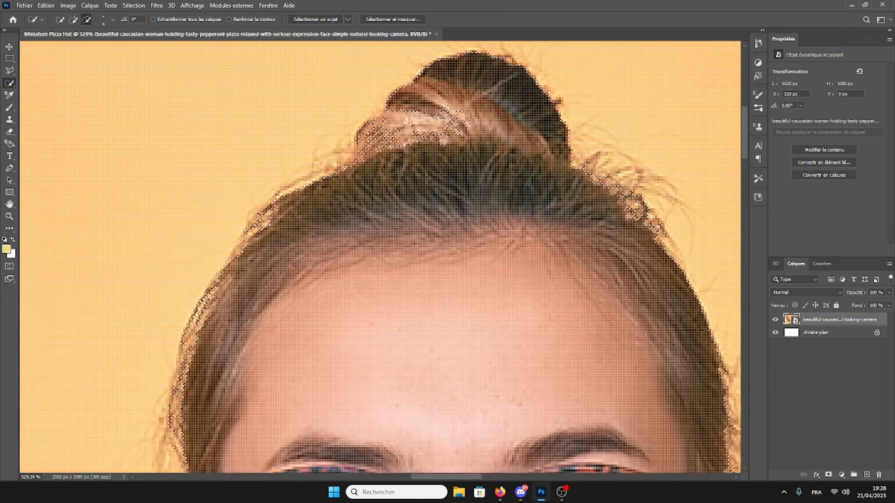
scroll(421, 101, "up", 2)
scroll(421, 105, "down", 11)
key("ctrl+j")
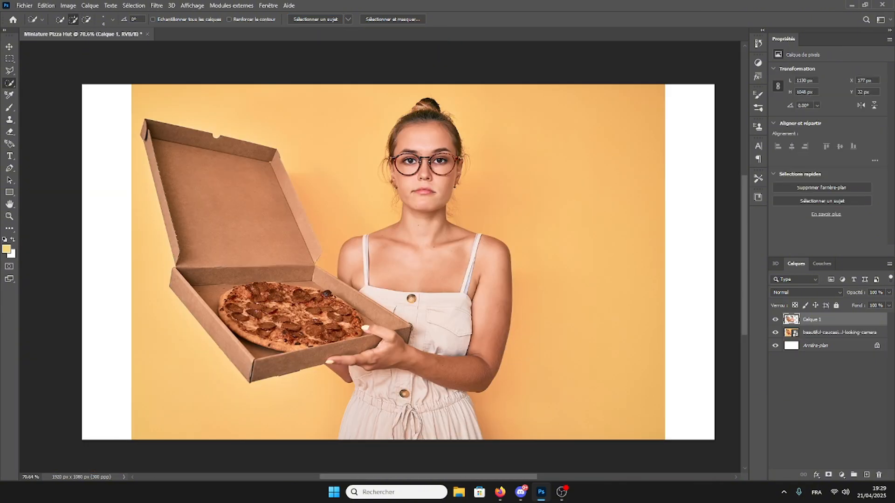
Delete the original placed photo layer so only the cutout remains above the white background
left_click(839, 332)
key("Delete")
scroll(518, 317, "up", 1)
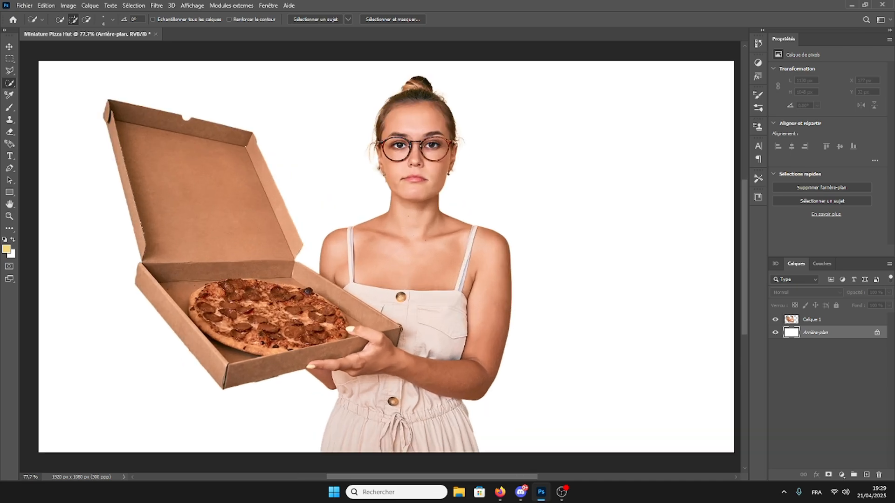
scroll(466, 283, "down", 2)
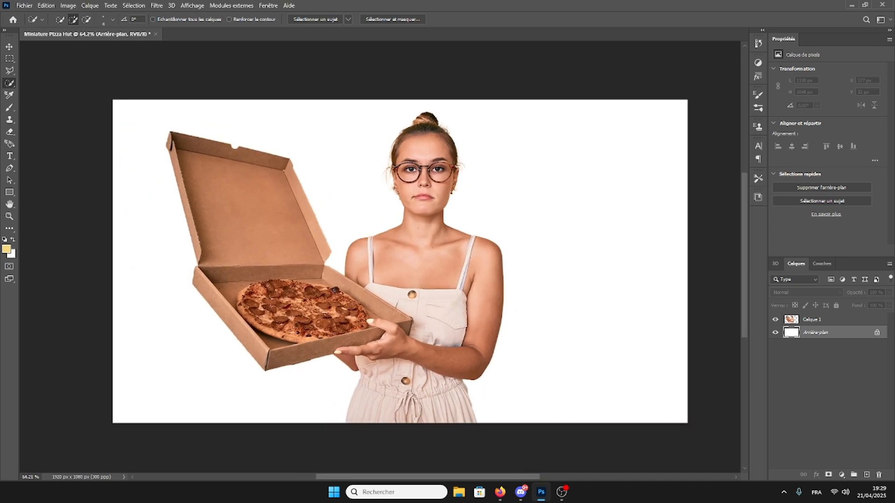
scroll(400, 261, "left", 2)
scroll(400, 261, "down", 1)
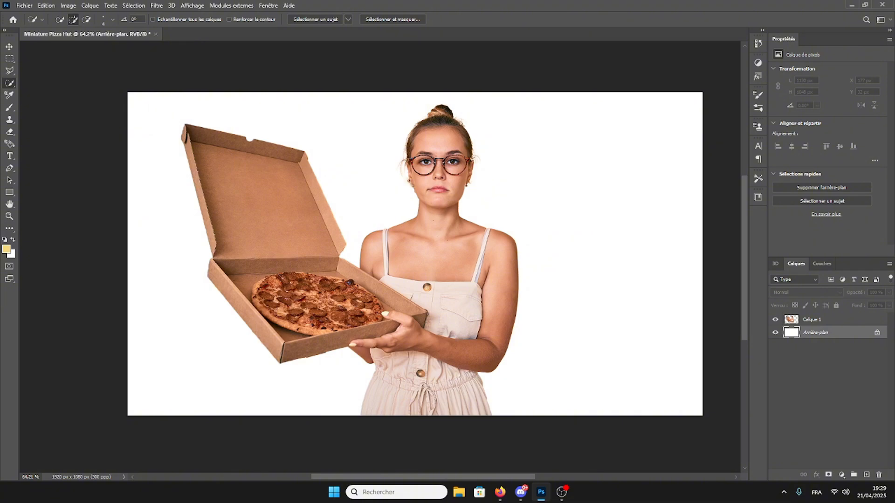
Flip the woman cutout horizontally with Free Transform and move it about 196 px toward the canvas's left edge
left_click(812, 319)
key("ctrl+t")
right_click(434, 257)
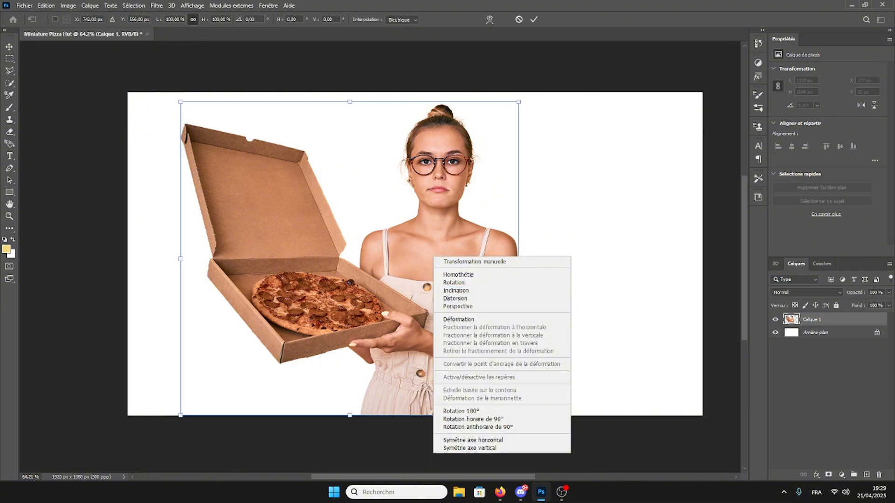
left_click(473, 441)
left_click_drag(448, 301, 389, 303)
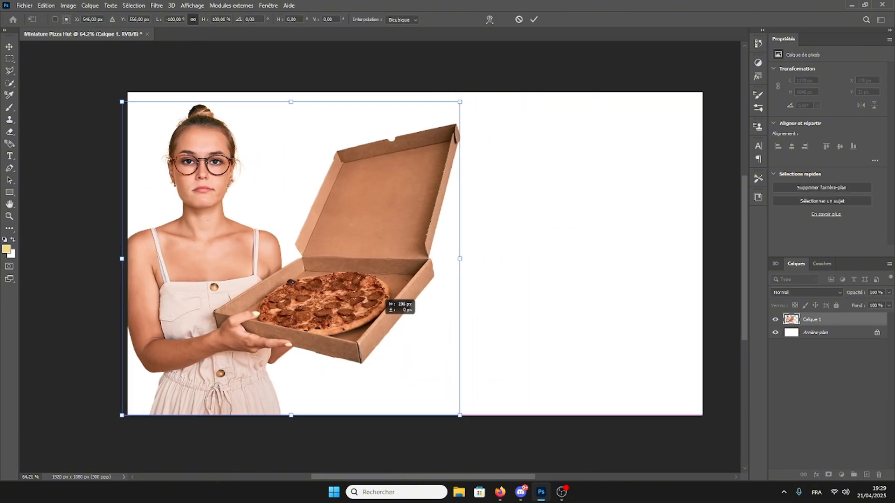
Enlarge the flipped cutout to about 122 %, tilt it slightly against the canvas's left edge and apply the transformation
left_click_drag(460, 259, 487, 275)
left_click_drag(564, 275, 565, 273)
left_click_drag(485, 274, 472, 274)
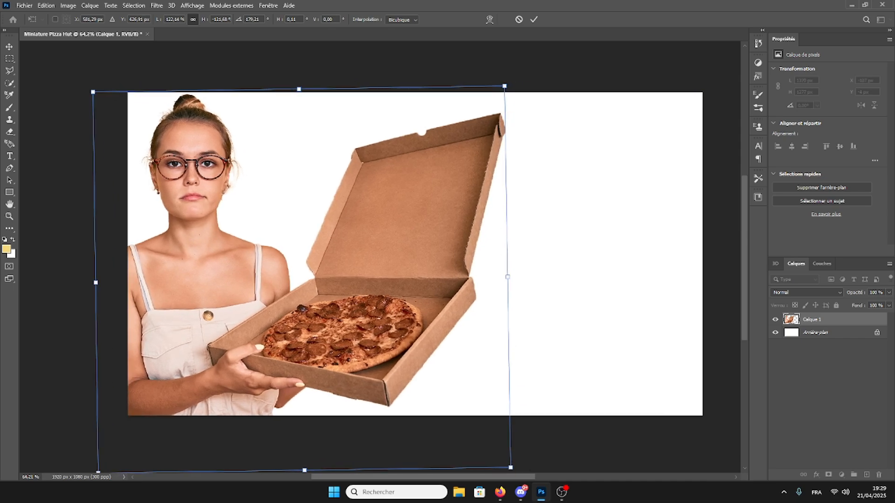
key("Return")
scroll(429, 158, "down", 6)
scroll(434, 177, "up", 5)
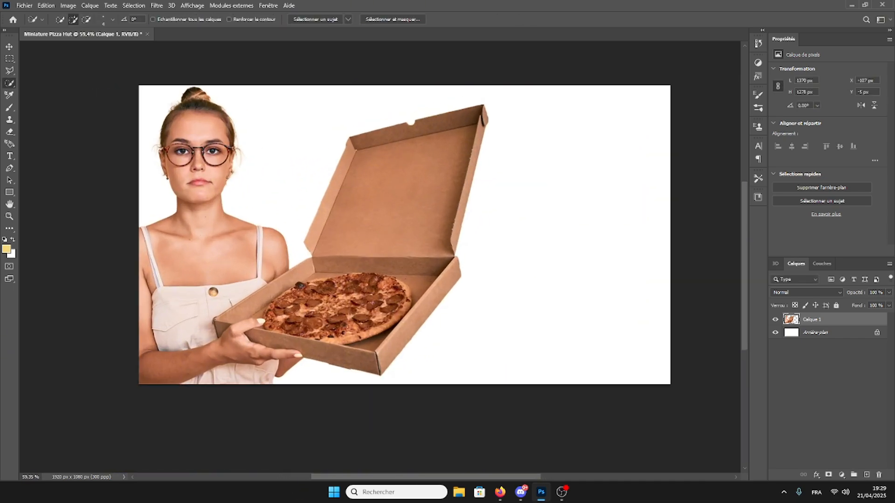
Switch to Firefox, open a new tab and close the two leftover Freepik search and photo tabs
left_click(500, 492)
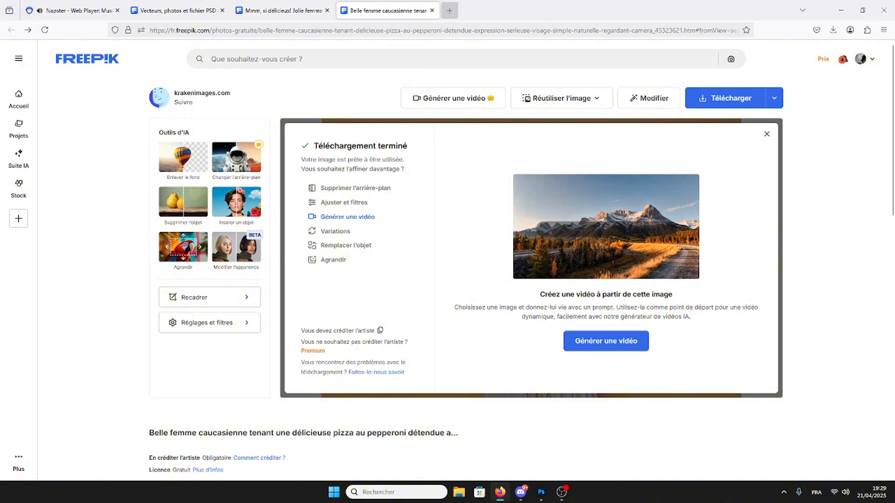
left_click(449, 10)
left_click(283, 10)
left_click(327, 10)
left_click(174, 10)
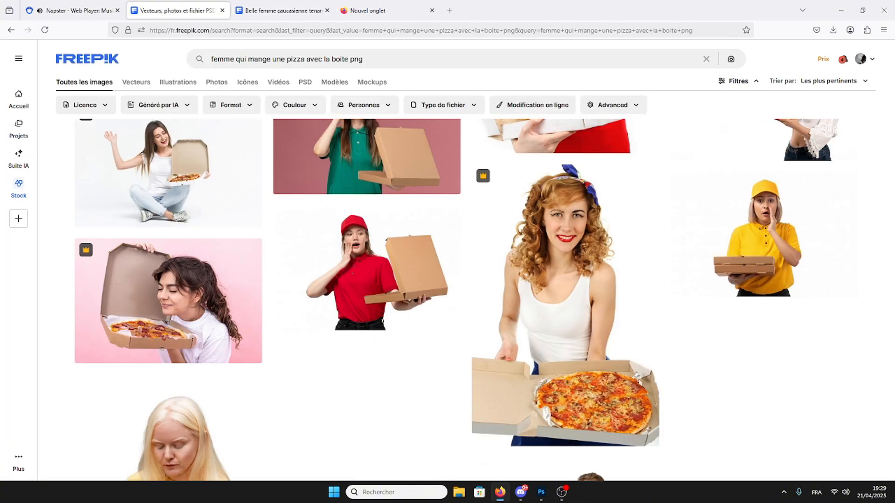
left_click(222, 10)
Search Google for "pizza hut", browse the images, refine to "pizza hut batiment" and open The Kase Group's building photo
type("pizza hut")
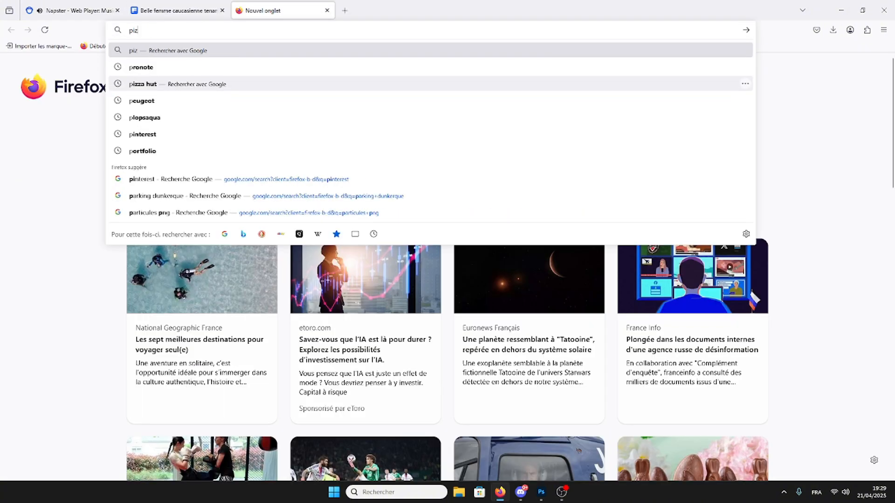
key("Return")
left_click(69, 419)
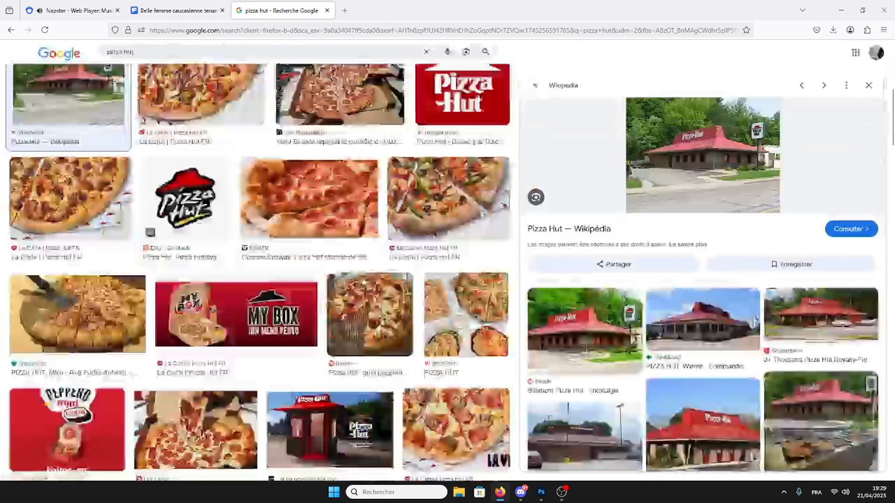
scroll(703, 300, "down", 3)
scroll(703, 279, "down", 4)
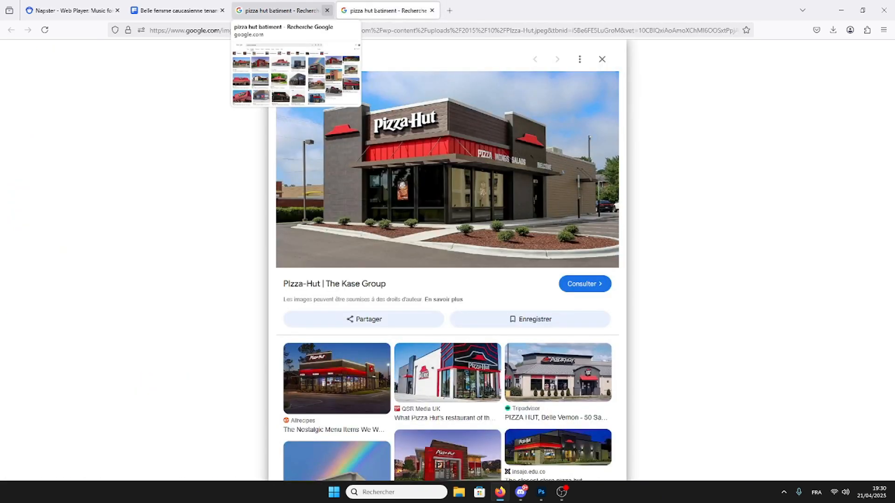
Look through the related building photos and save The Kase Group's restaurant image as a JPEG in Téléchargements
scroll(448, 261, "down", 5)
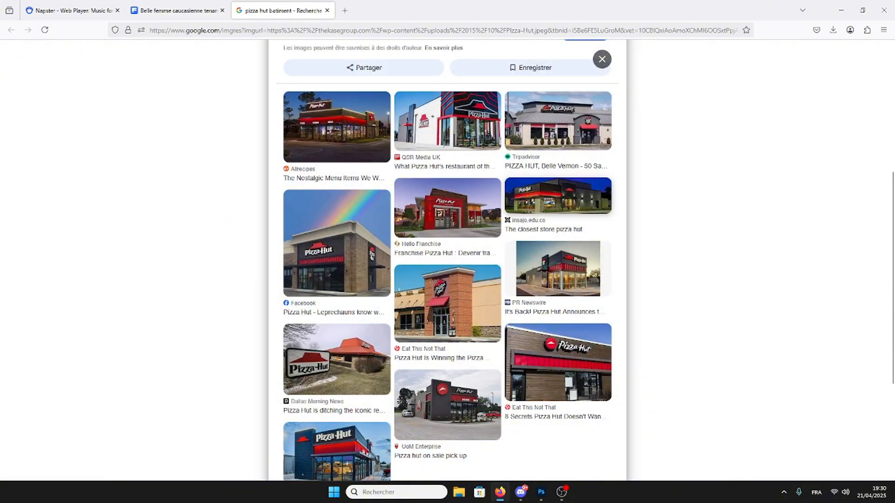
scroll(447, 261, "down", 3)
scroll(448, 261, "up", 8)
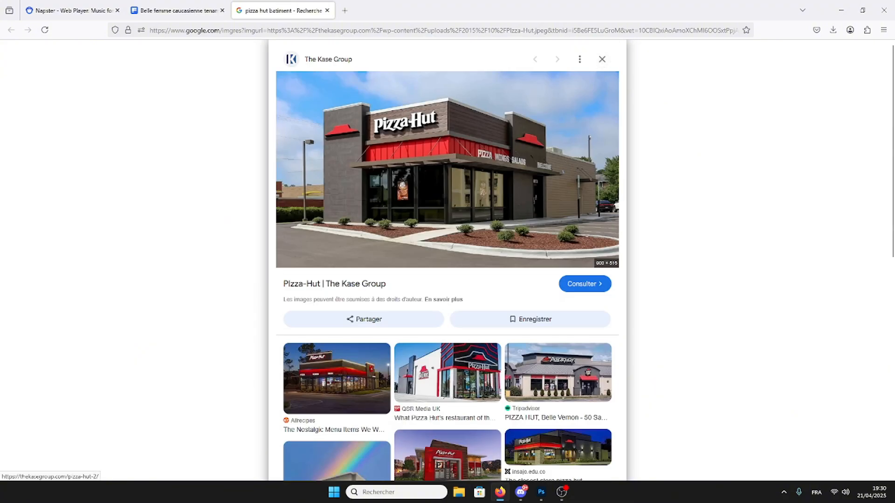
right_click(471, 214)
left_click(512, 329)
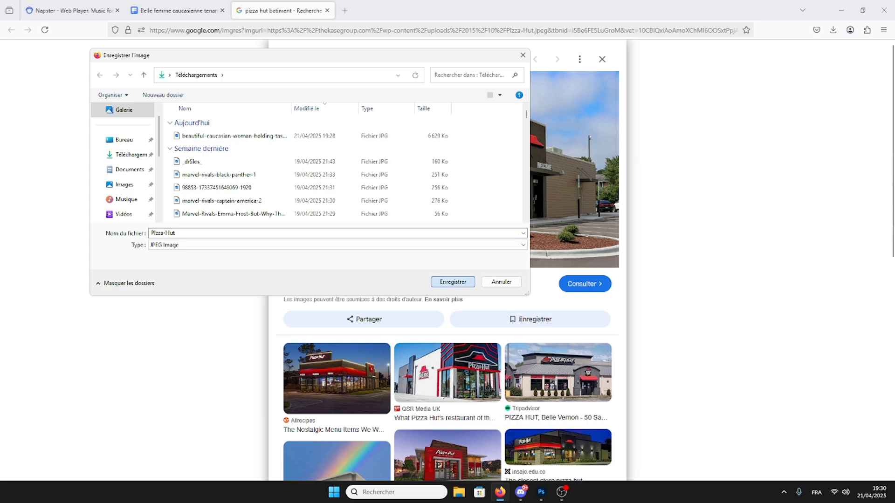
left_click(452, 282)
Switch to Photoshop, embed the downloaded Pizza-Hut photo in the thumbnail and move its layer above the woman cutout
left_click(541, 492)
left_click(815, 333)
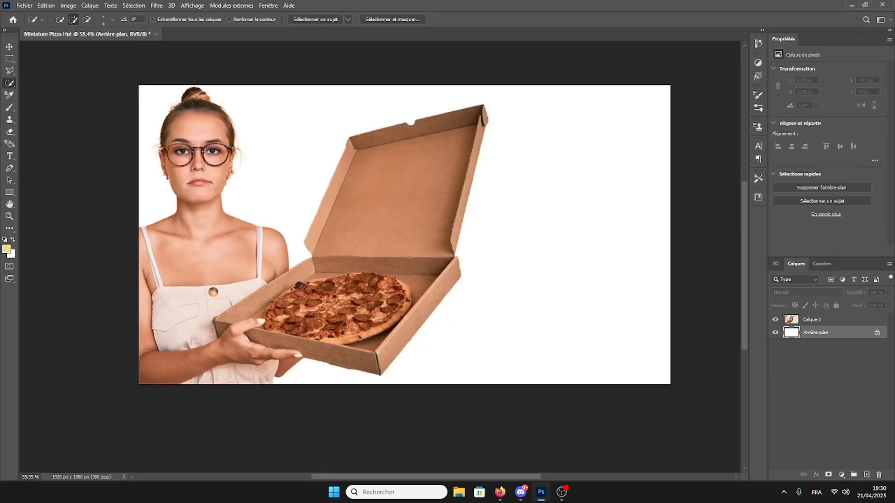
left_click(25, 5)
left_click(38, 180)
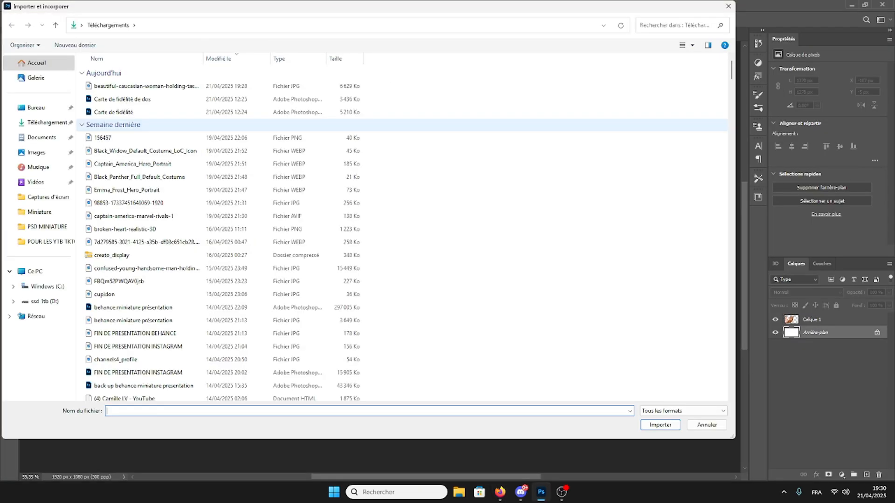
double_click(145, 86)
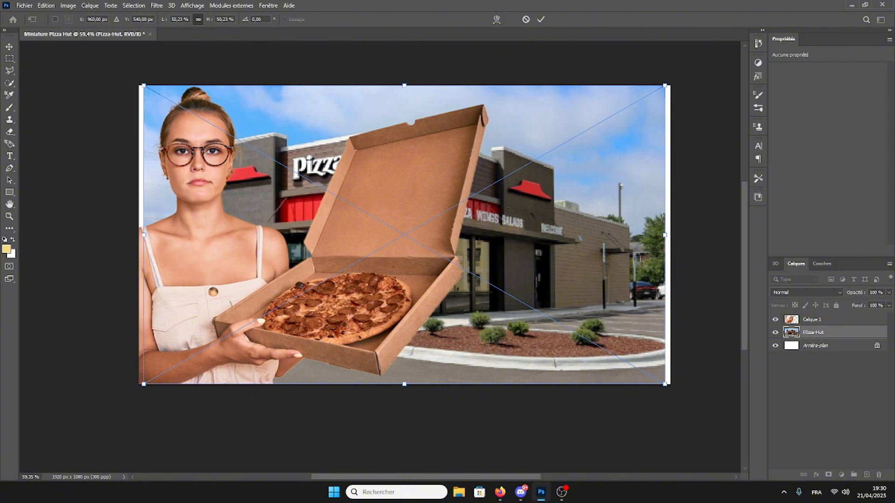
left_click(541, 19)
left_click_drag(813, 332, 813, 315)
Trace the restaurant, lamp post and parking lot with the Polygonal Lasso, leaving the sky outside the selection
scroll(404, 235, "left", 1)
scroll(268, 202, "left", 1)
scroll(268, 202, "up", 3)
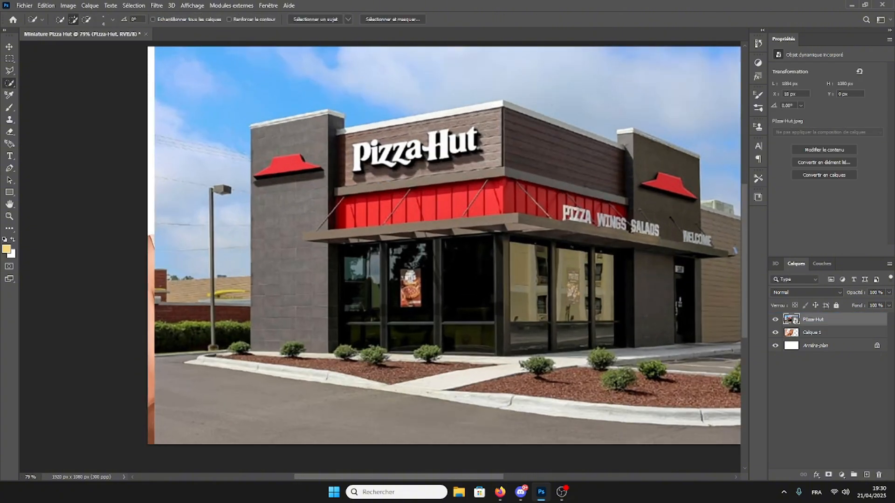
scroll(257, 206, "down", 4)
scroll(256, 205, "left", 2)
scroll(261, 171, "up", 6)
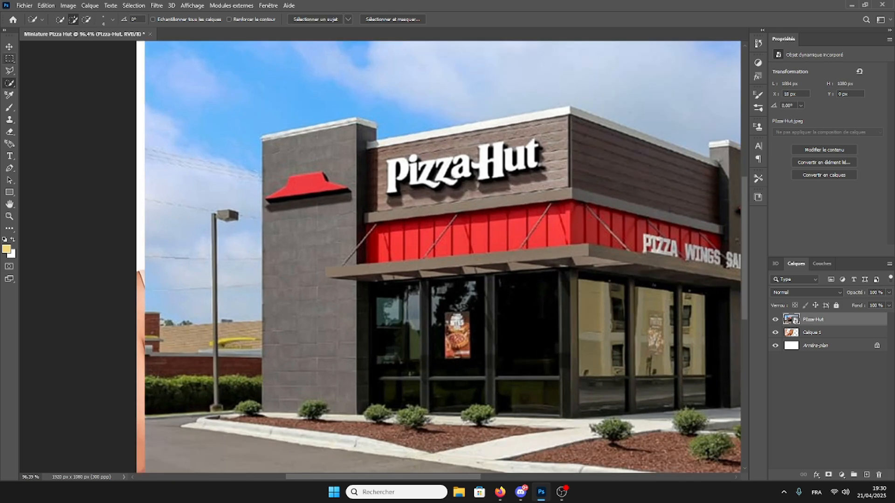
left_click(9, 70)
scroll(259, 243, "up", 6)
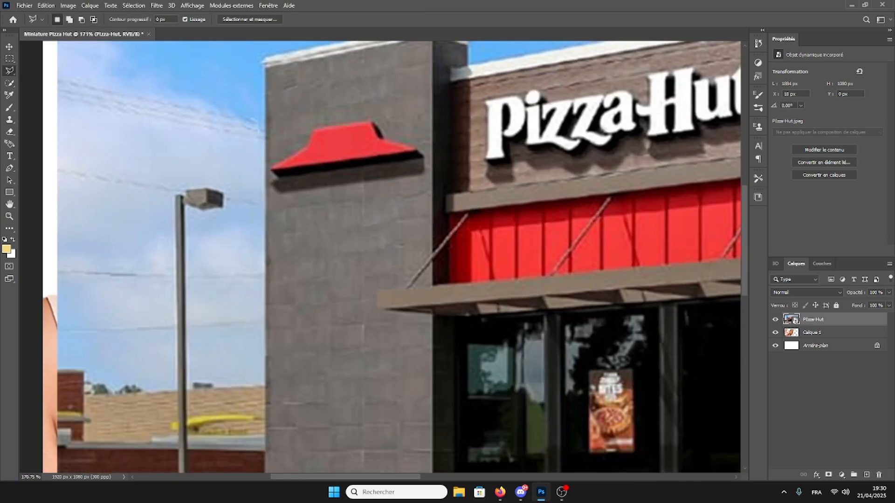
scroll(392, 256, "down", 5)
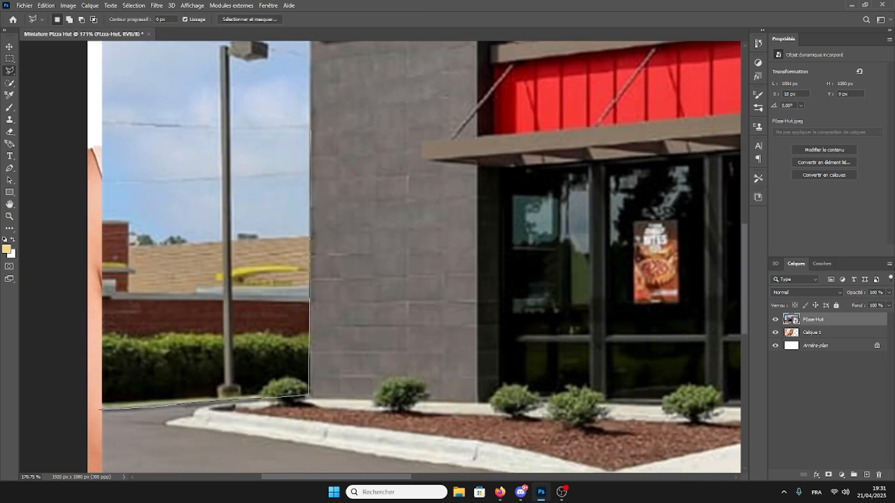
scroll(311, 179, "up", 3)
scroll(310, 179, "down", 3)
scroll(391, 177, "up", 5)
scroll(487, 139, "up", 5)
scroll(487, 139, "down", 1)
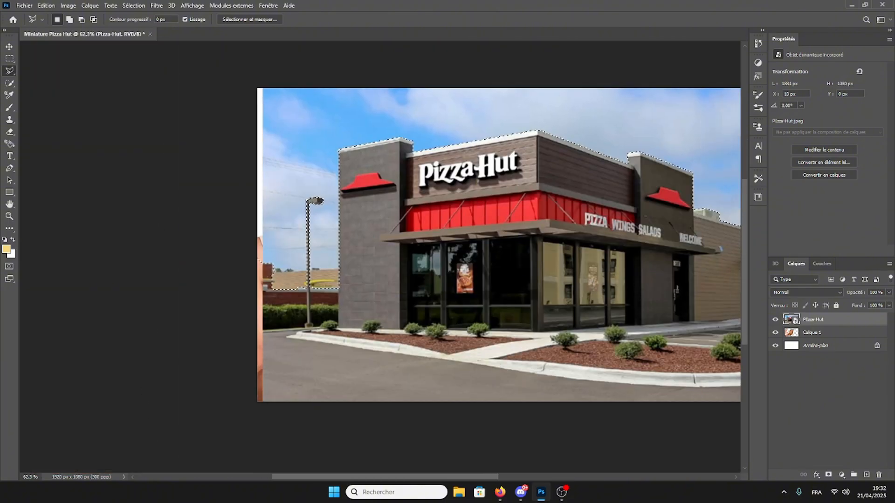
Refine the restaurant selection and copy the selected building and ground onto a new layer
scroll(498, 245, "right", 5)
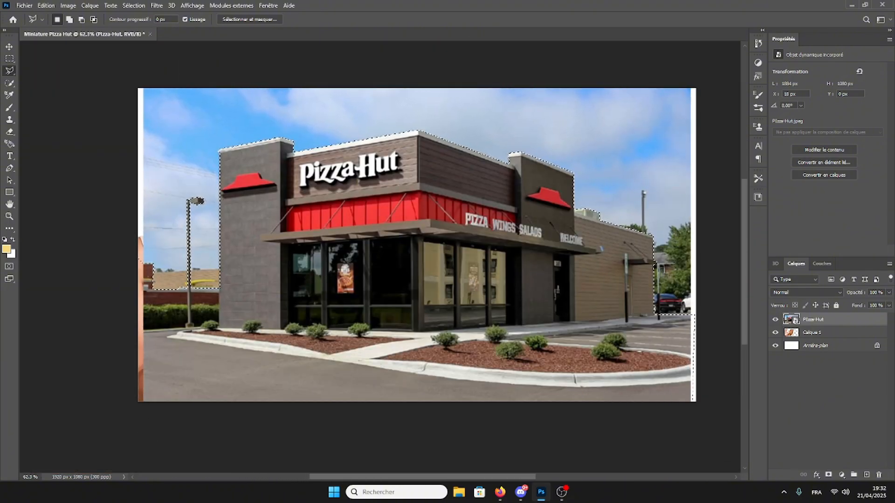
scroll(413, 244, "right", 1)
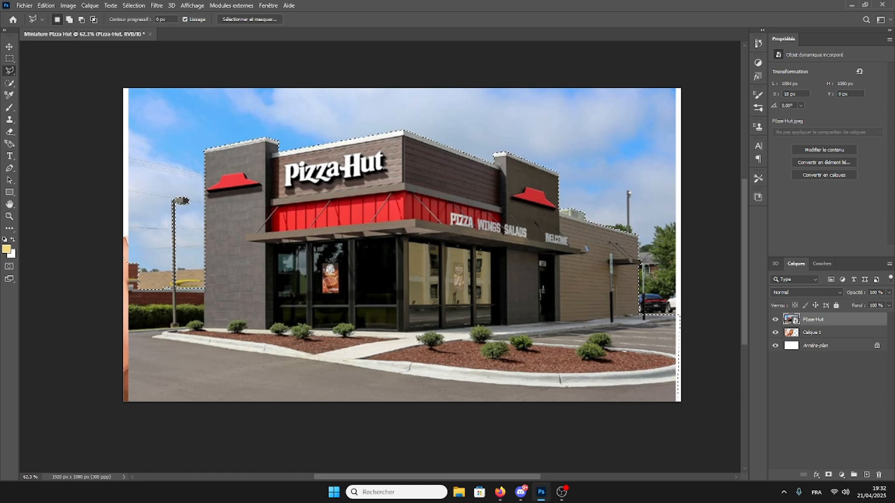
scroll(205, 160, "up", 4)
scroll(205, 160, "down", 4)
scroll(173, 199, "up", 3)
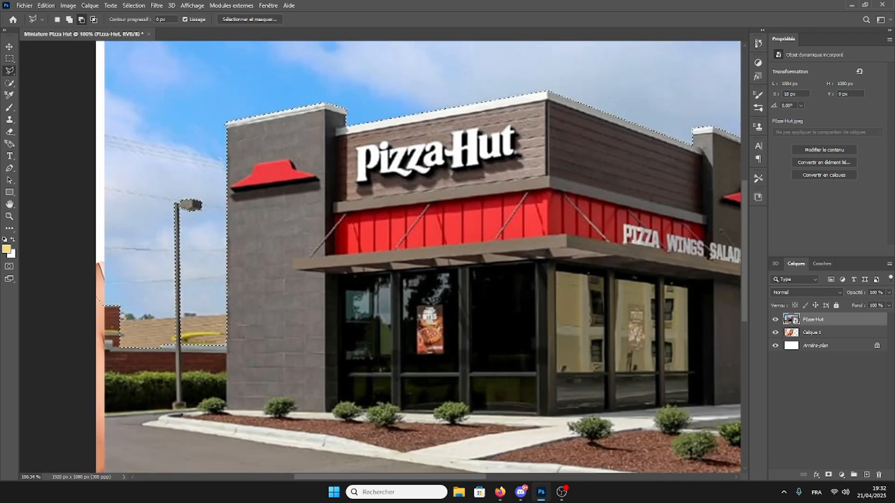
scroll(163, 213, "down", 1)
key("ctrl+j")
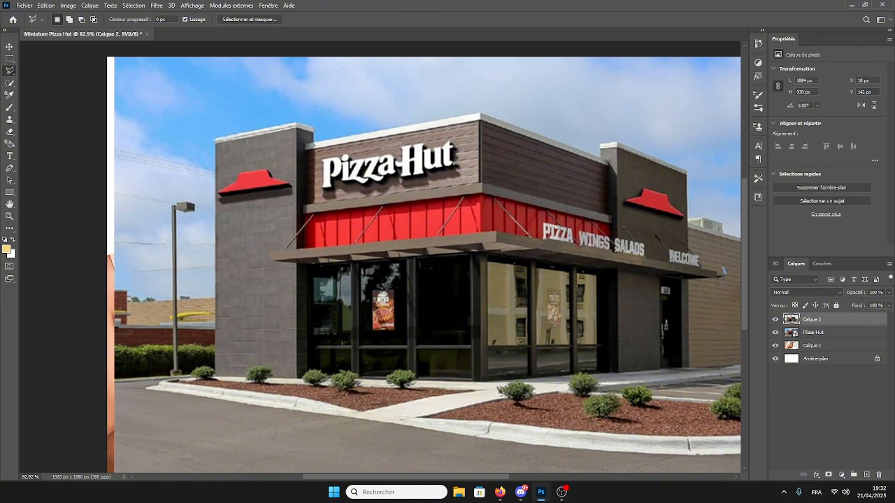
Delete the original Pizza-Hut photo layer and move the building cutout beneath the woman layer
scroll(424, 216, "down", 2)
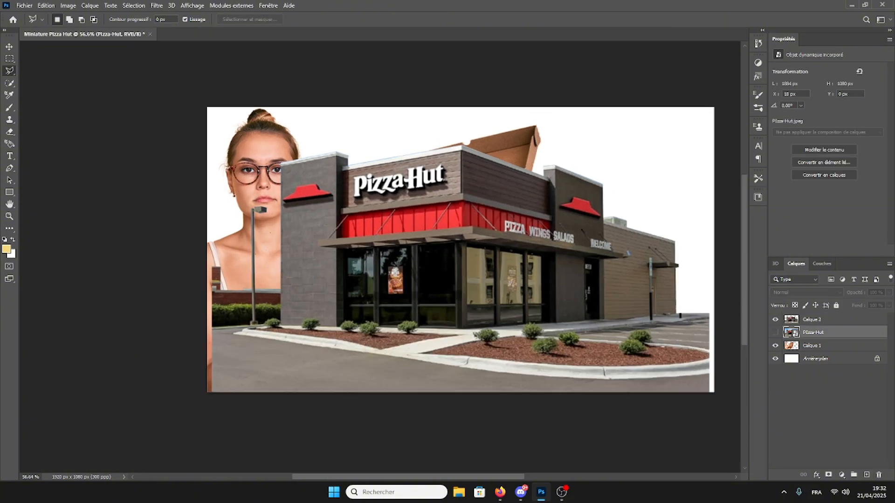
scroll(414, 199, "right", 1)
scroll(413, 199, "down", 5)
scroll(413, 199, "up", 6)
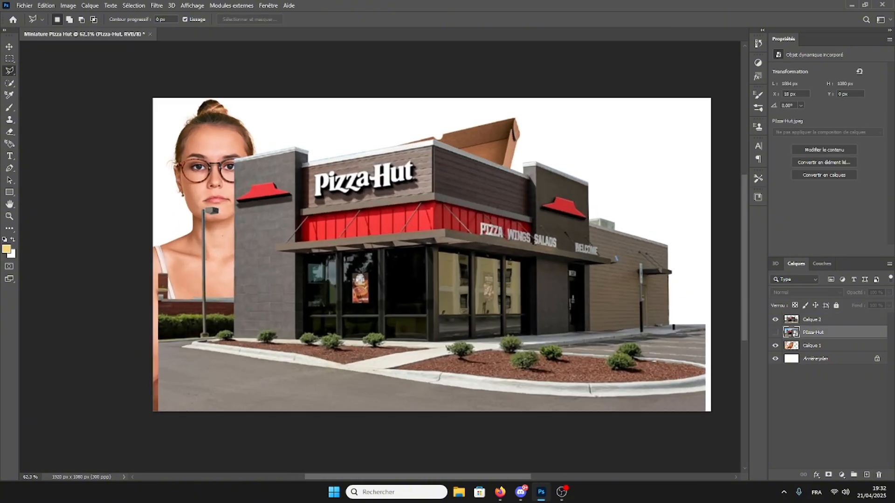
left_click(878, 474)
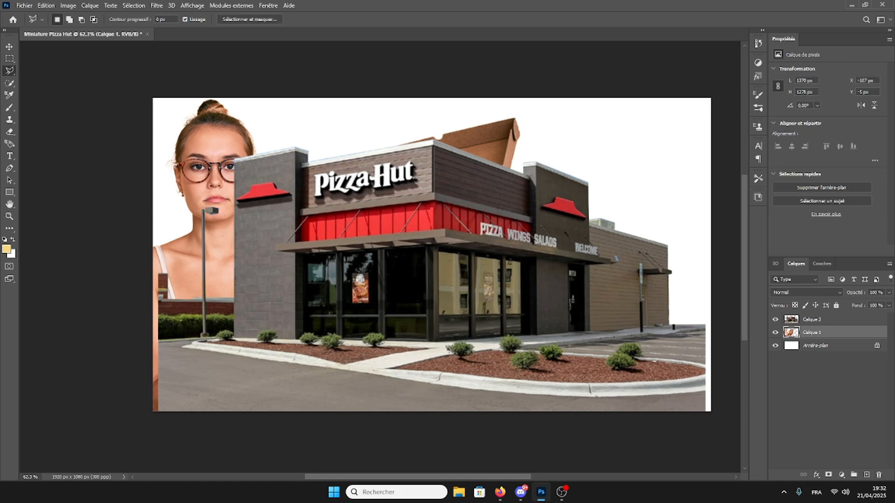
left_click_drag(812, 320, 811, 340)
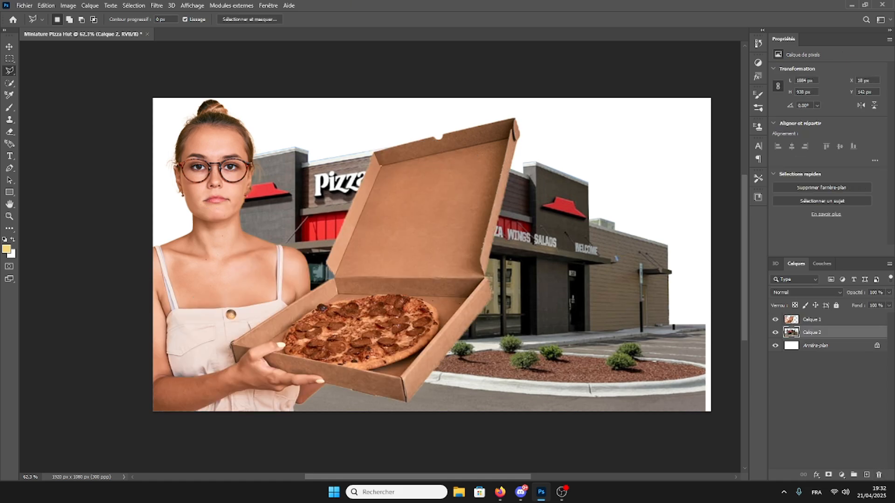
Scale the building cutout to about 91 % and shift it rightward so the Pizza Hut sign clears the pizza box
key("ctrl+t")
left_click_drag(705, 275, 658, 275)
left_click_drag(604, 291, 696, 303)
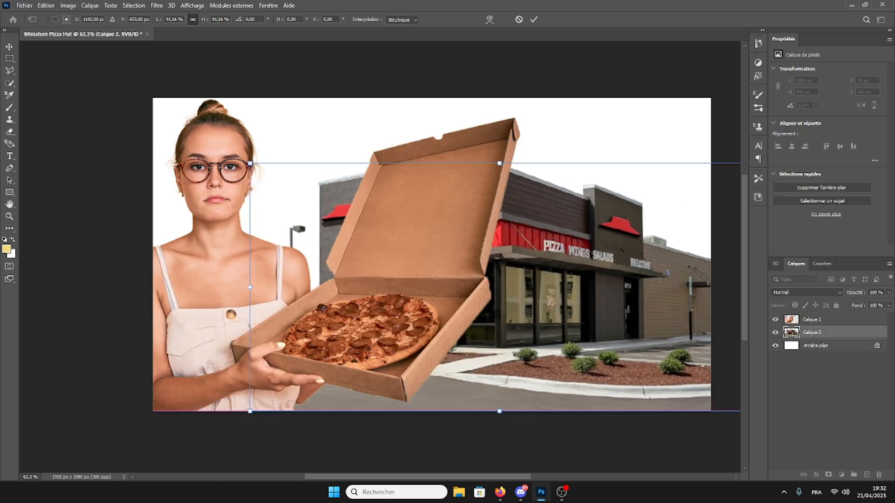
scroll(452, 291, "right", 4)
left_click_drag(452, 292, 518, 297)
scroll(519, 297, "left", 1)
key("Return")
scroll(380, 255, "left", 3)
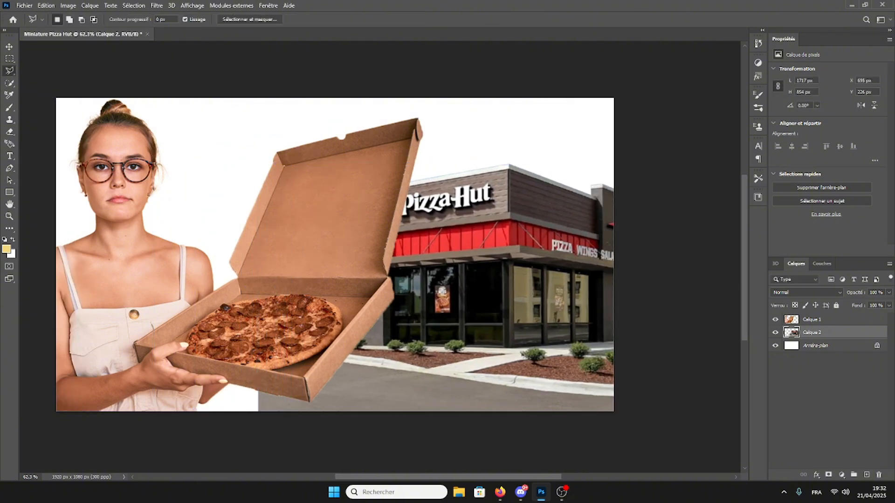
Hide the woman layer temporarily, enlarge the building cutout to about 111 %, tilt it about -1° and reposition it along the right side
left_click(775, 319)
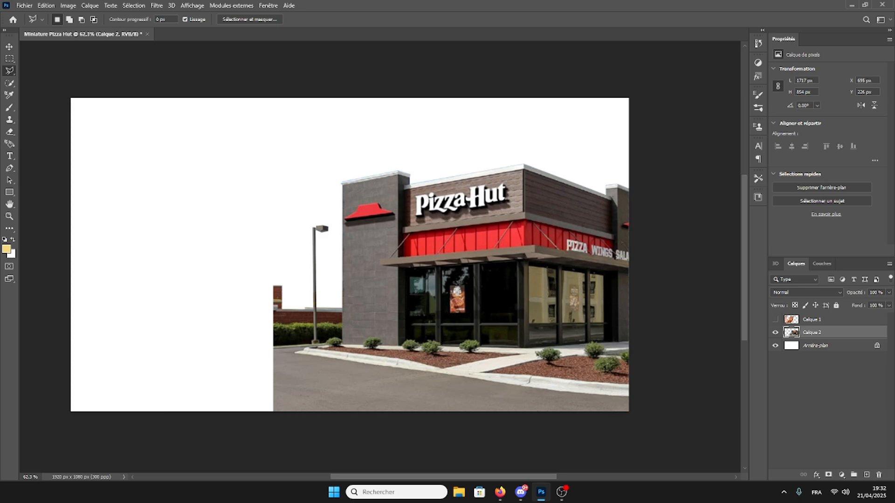
key("ctrl+t")
left_click_drag(273, 163, 234, 144)
left_click_drag(412, 220, 467, 230)
left_click_drag(631, 145, 664, 138)
left_click_drag(565, 153, 563, 143)
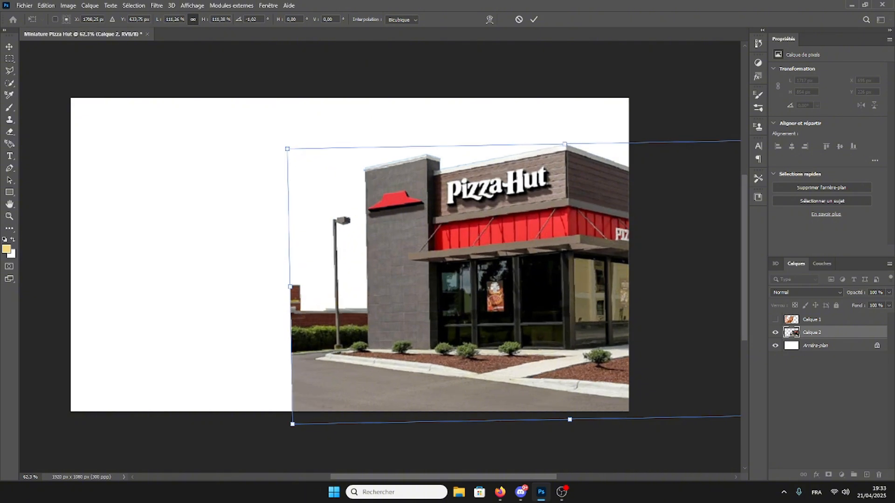
key("Return")
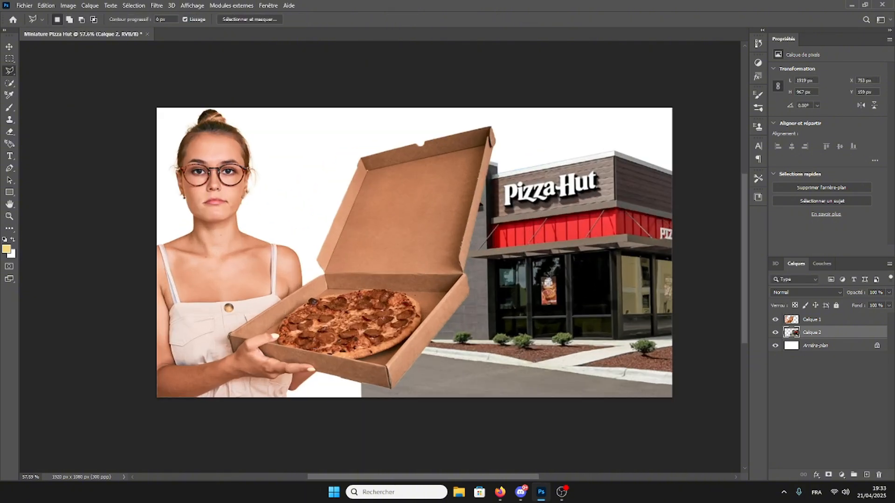
Lasso a strip of parking-lot asphalt, copy it onto a new layer and place that layer beneath the building
scroll(414, 208, "down", 1)
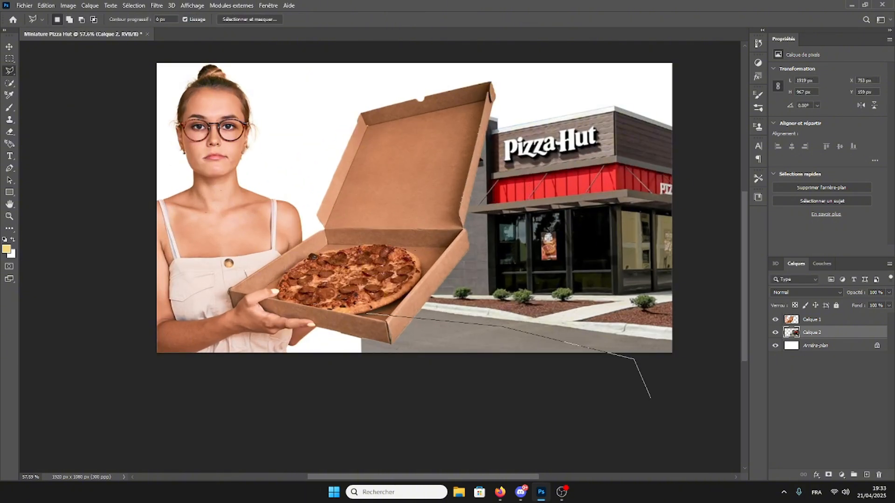
left_click(332, 311)
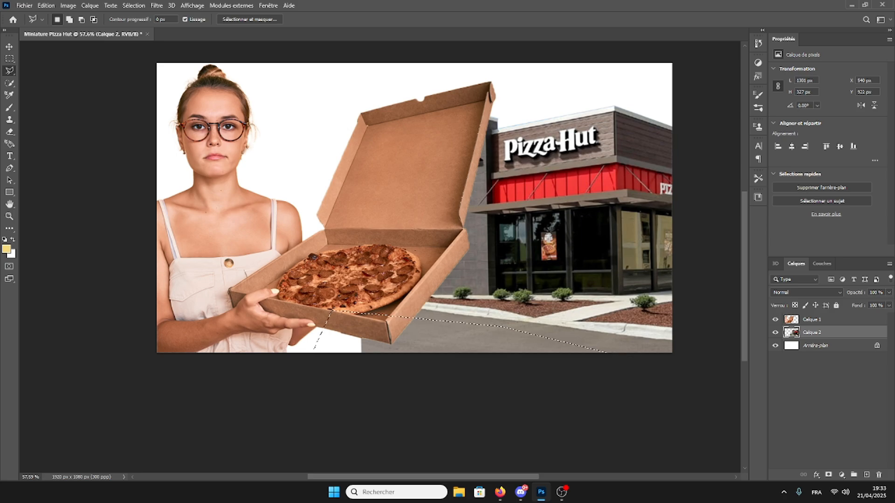
left_click_drag(793, 333, 793, 352)
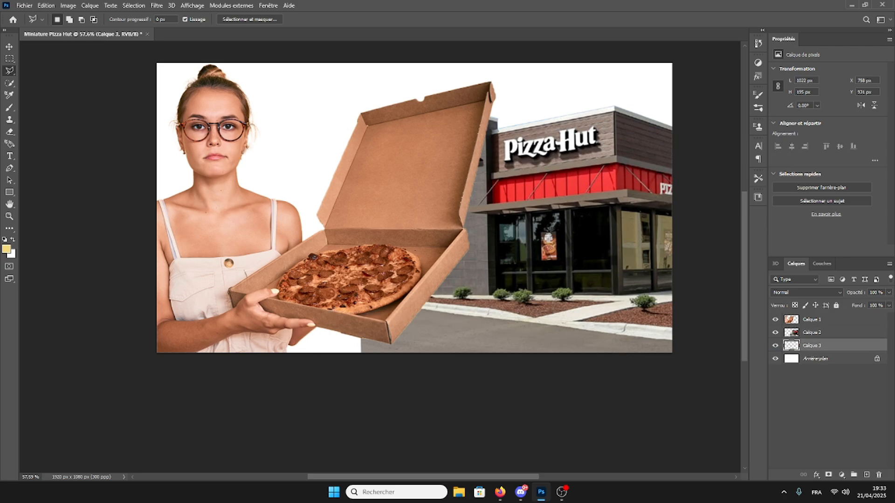
Move the copied asphalt strip leftward with Free Transform to fill the white gap below the pizza box
key("ctrl+t")
left_click_drag(445, 343, 310, 326)
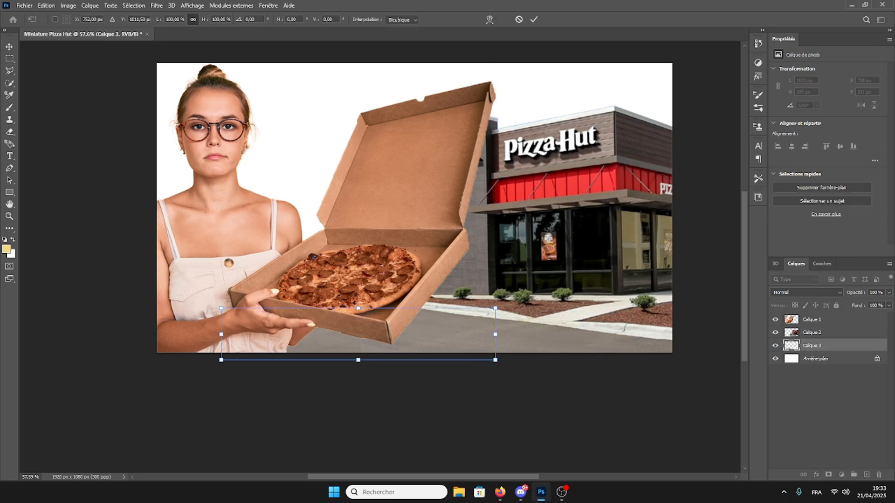
key("Return")
Soften the edge of the building layer's asphalt over the copied strip beneath the pizza box with a small soft Eraser
scroll(345, 339, "up", 5)
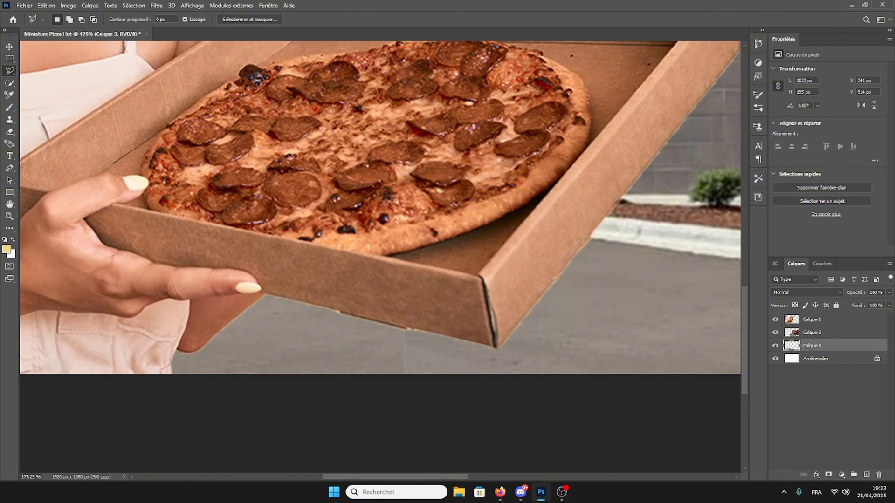
left_click(812, 333)
key("e")
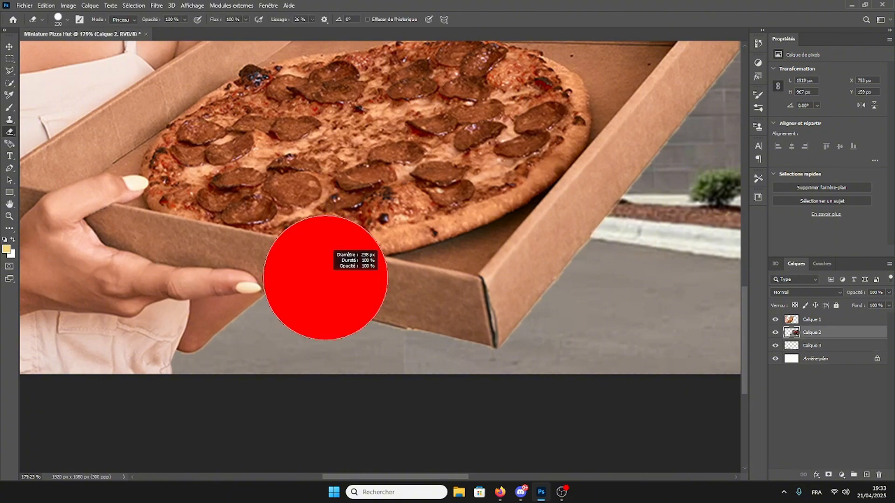
scroll(361, 291, "down", 6)
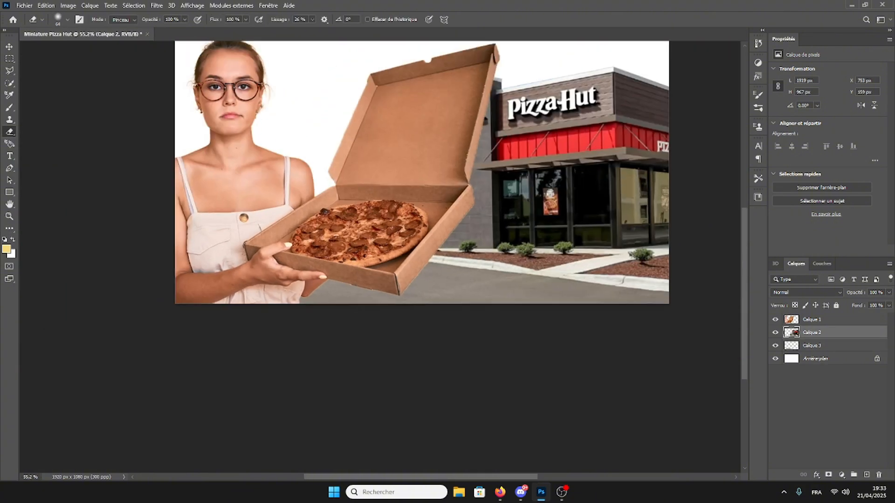
scroll(360, 291, "up", 2)
scroll(450, 196, "up", 1)
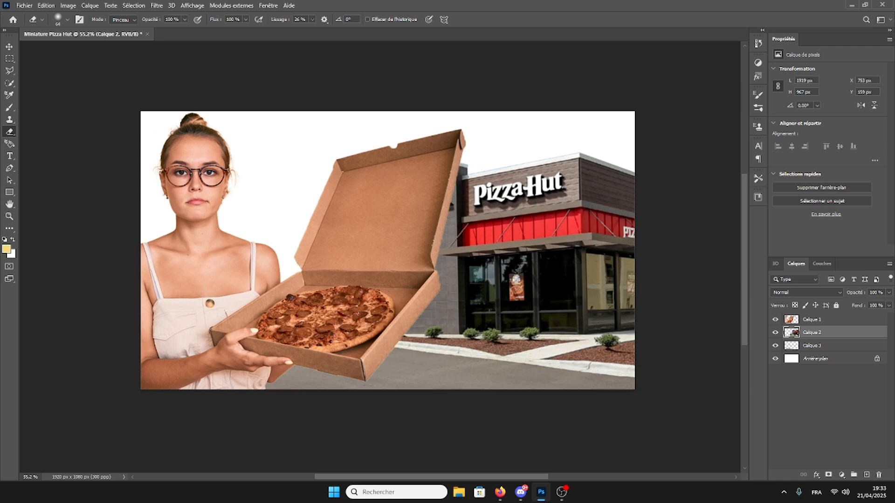
scroll(450, 195, "up", 1)
scroll(476, 182, "down", 2)
scroll(485, 173, "up", 1)
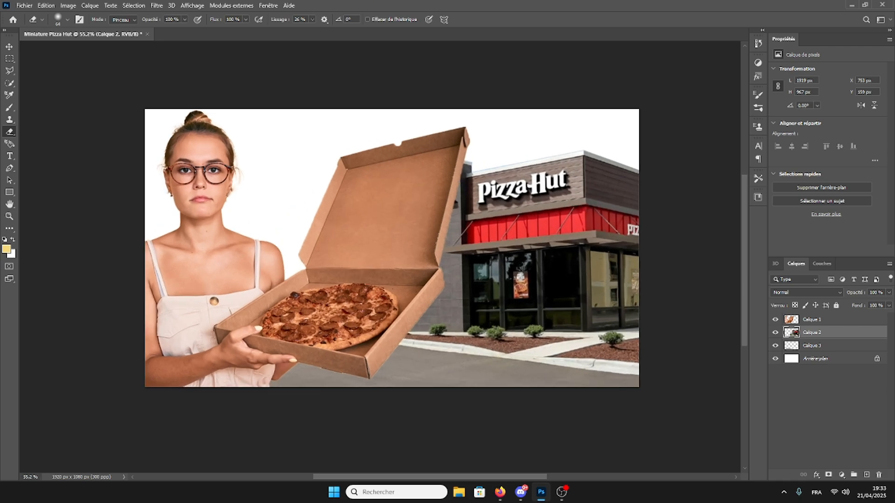
scroll(434, 151, "up", 1)
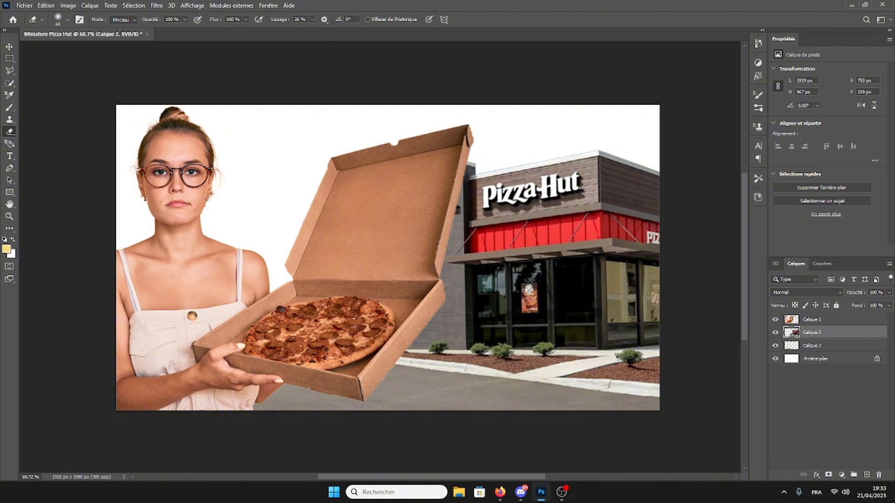
Switch to Firefox and run a Google Images search for "sky" in a new tab
key("alt+Tab")
key("ctrl+t")
type("sky")
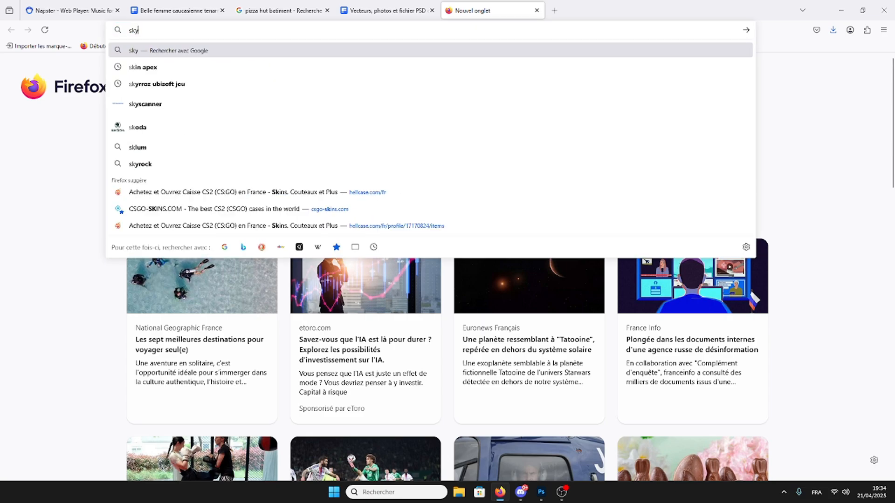
key("Return")
left_click(143, 92)
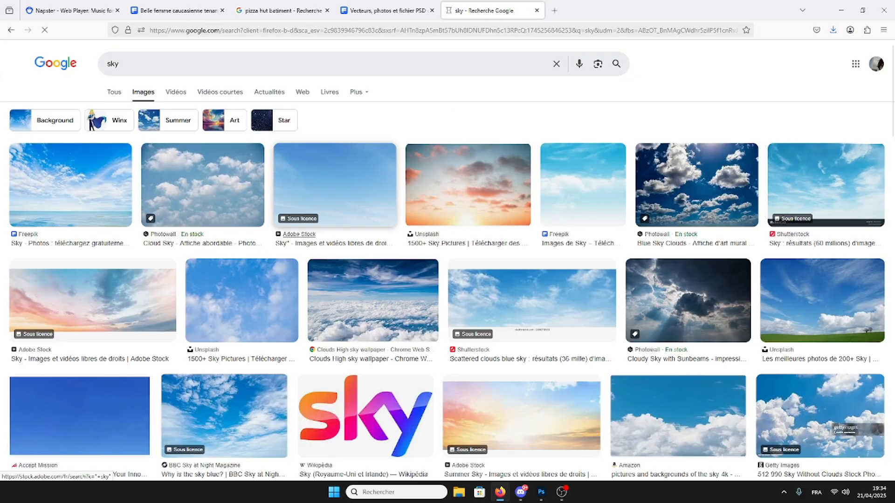
Browse the sky photos and open the preview of "Premium Photo | The vast blue sky and clouds sky" from Pinterest
scroll(718, 237, "down", 6)
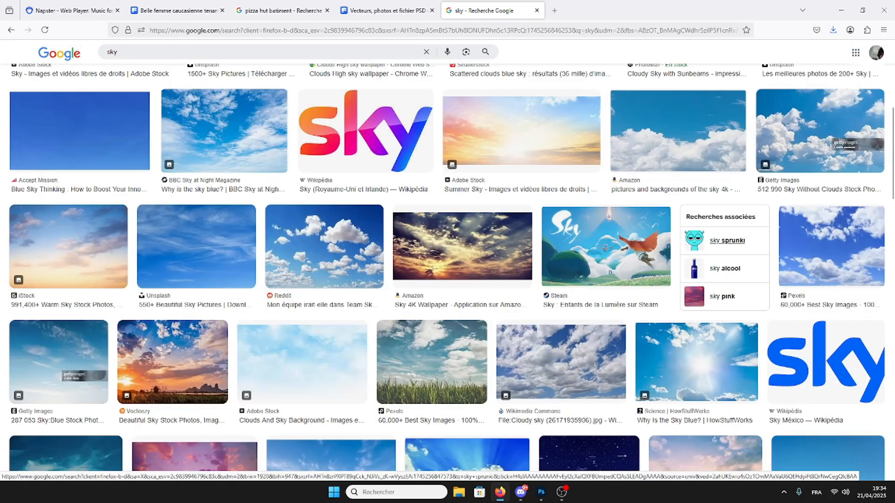
scroll(718, 241, "down", 2)
left_click(708, 454)
scroll(435, 233, "down", 5)
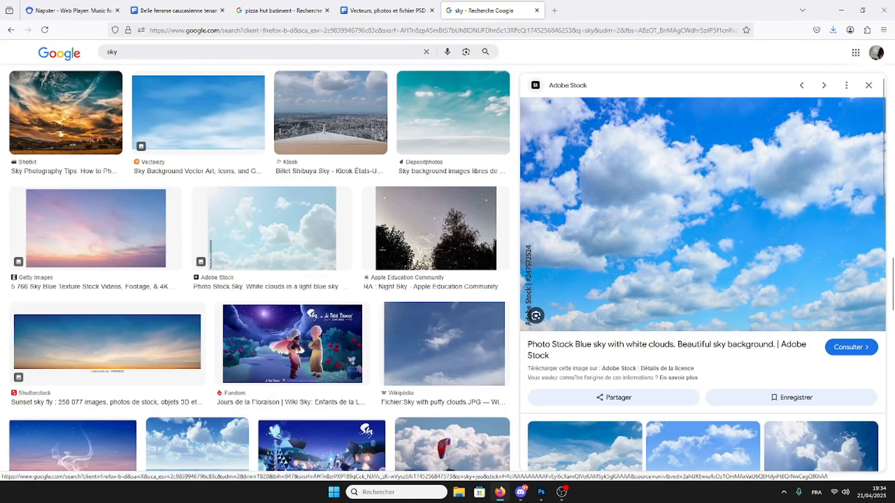
scroll(436, 233, "down", 3)
scroll(652, 303, "down", 1)
scroll(703, 270, "down", 7)
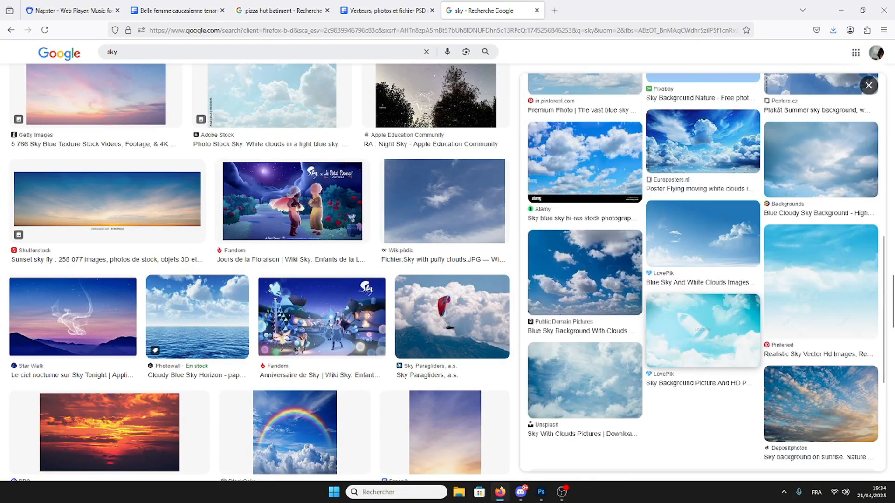
scroll(703, 331, "up", 4)
left_click(584, 235)
scroll(452, 235, "down", 1)
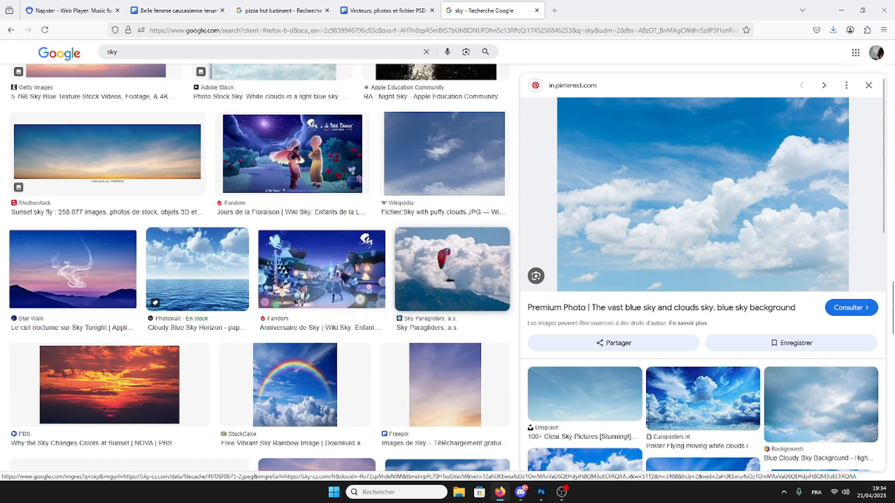
Look through further sky results and related images for a suitable cloudy blue background
scroll(261, 270, "down", 5)
scroll(261, 270, "down", 2)
scroll(260, 270, "down", 10)
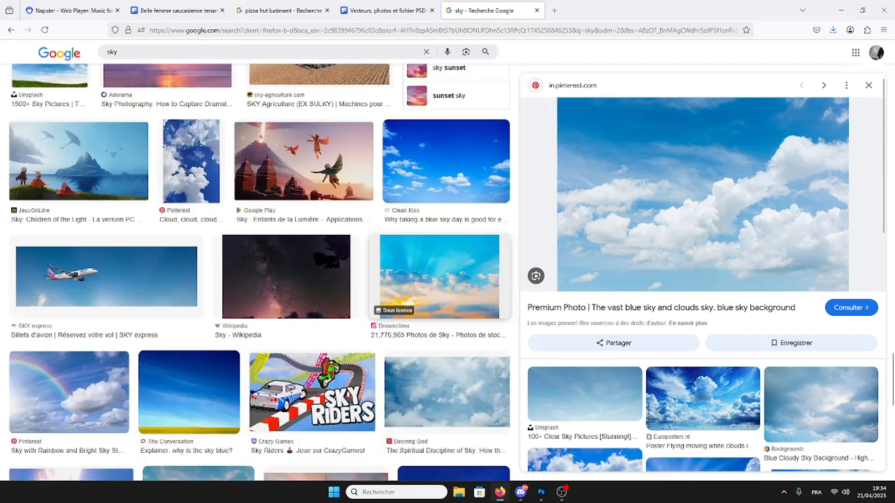
scroll(260, 271, "down", 6)
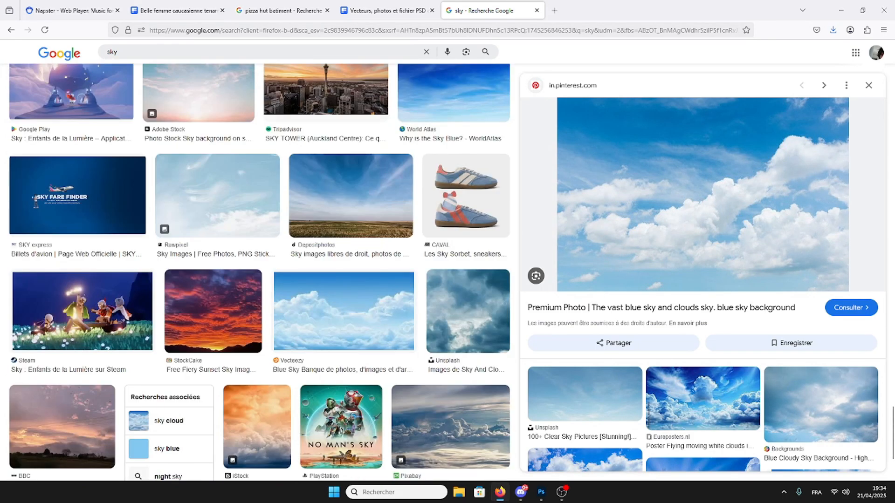
scroll(262, 273, "down", 13)
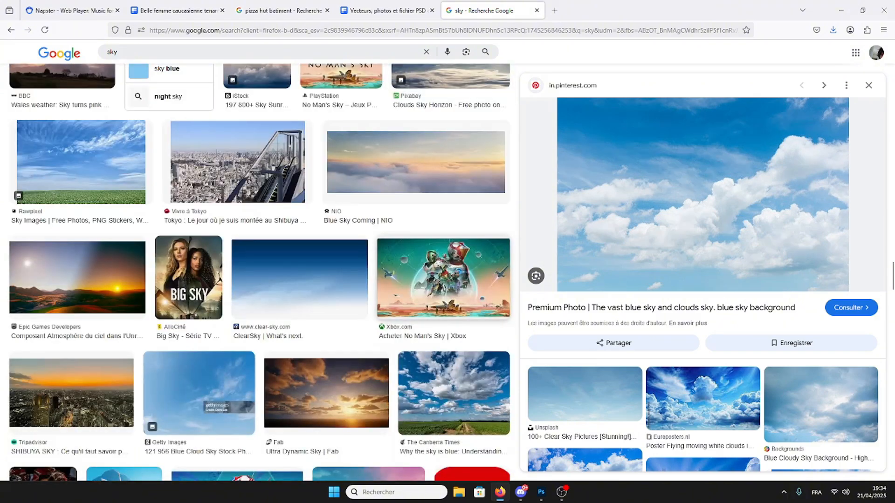
scroll(466, 310, "down", 8)
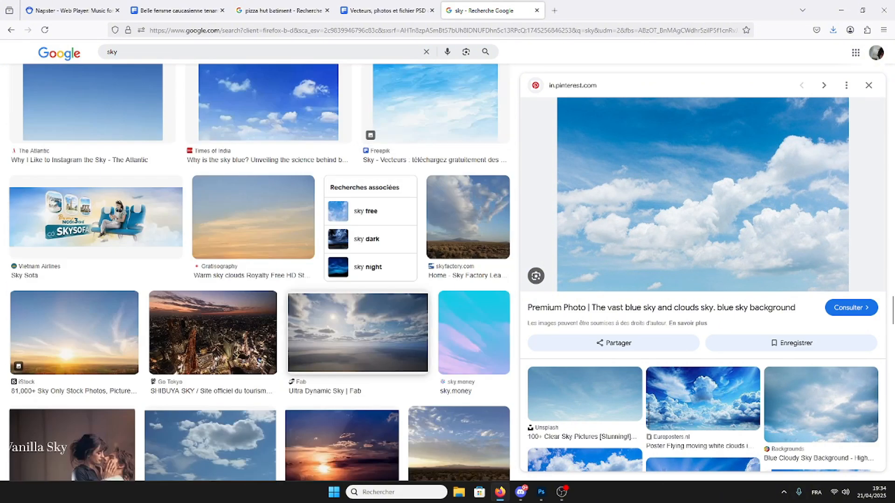
scroll(466, 310, "down", 15)
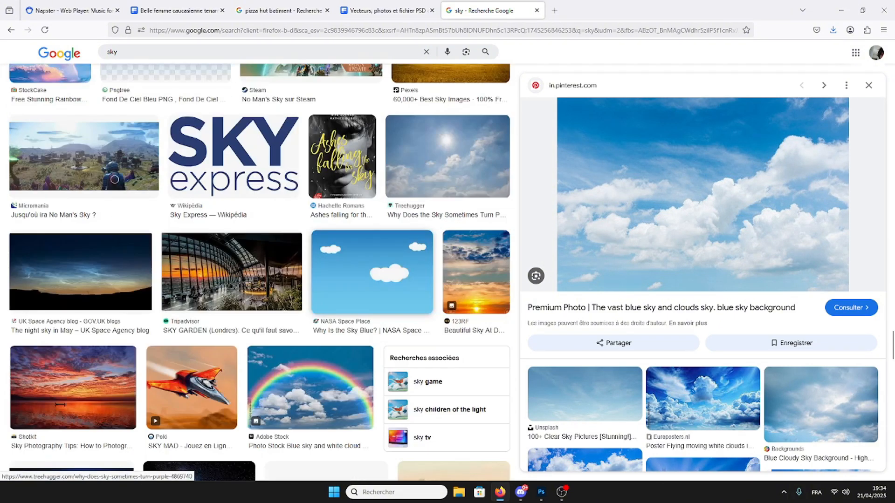
scroll(261, 273, "down", 20)
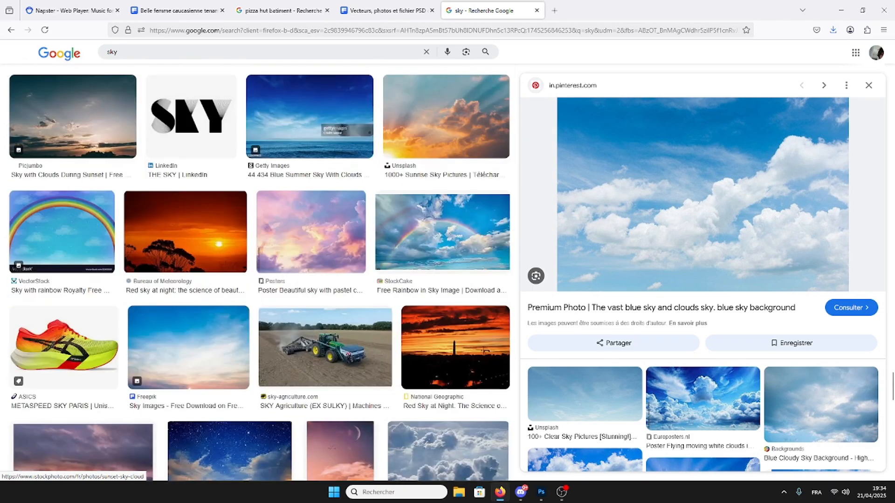
scroll(261, 273, "down", 9)
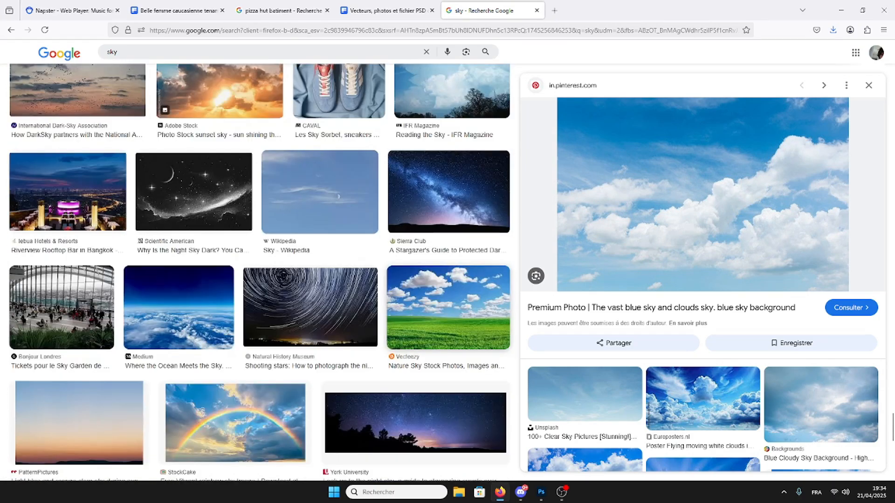
scroll(703, 299, "down", 1)
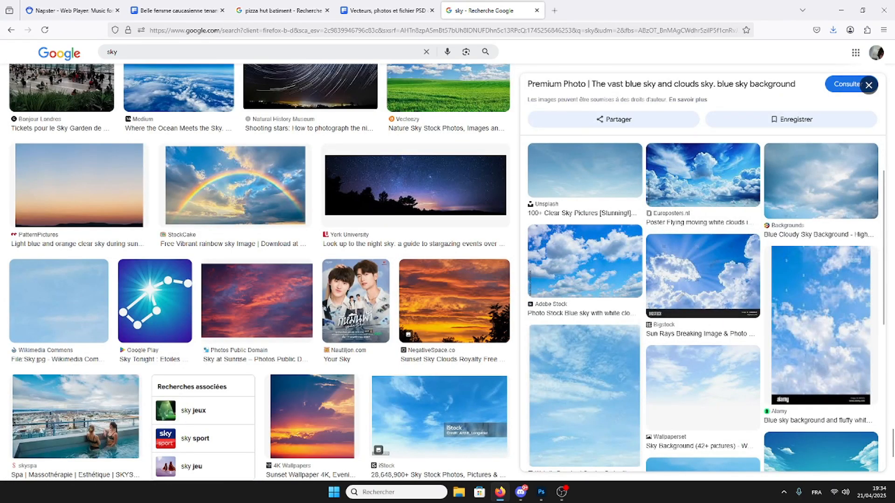
scroll(703, 273, "down", 4)
scroll(820, 326, "up", 5)
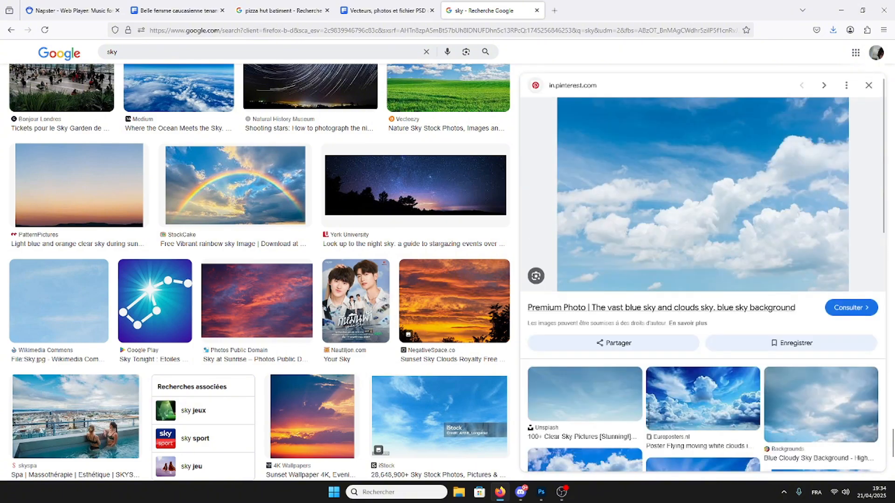
scroll(821, 327, "down", 4)
scroll(703, 273, "up", 7)
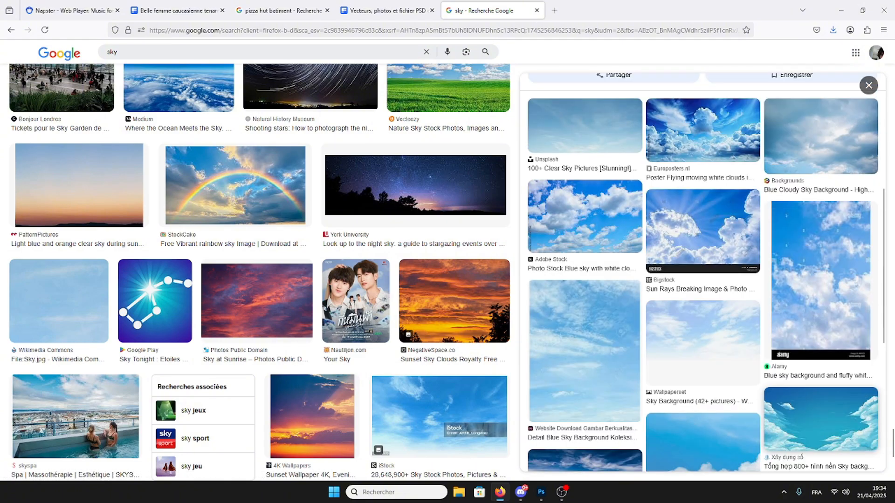
Save the previewed Pinterest photo of blue sky and white clouds as a JPEG in the Téléchargements folder
right_click(680, 150)
left_click(718, 294)
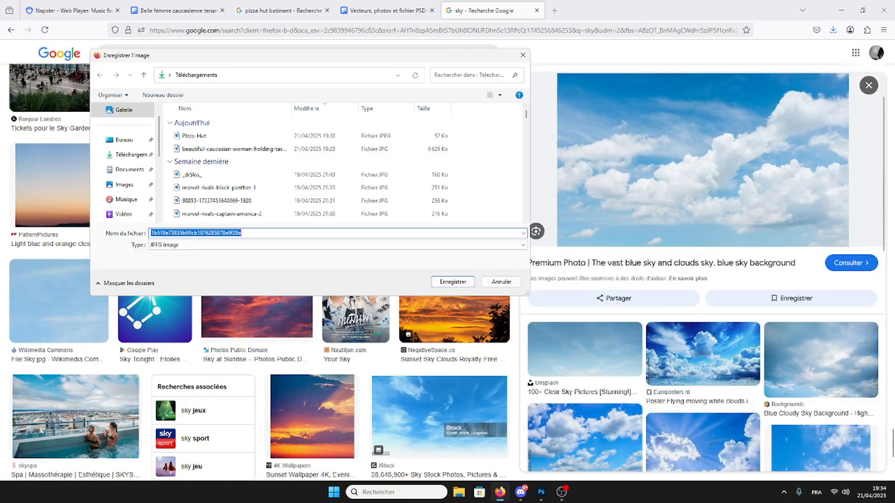
left_click(452, 282)
Return to Photoshop and place the downloaded sky photo as an embedded object directly above the Calque 3 asphalt layer
left_click(541, 492)
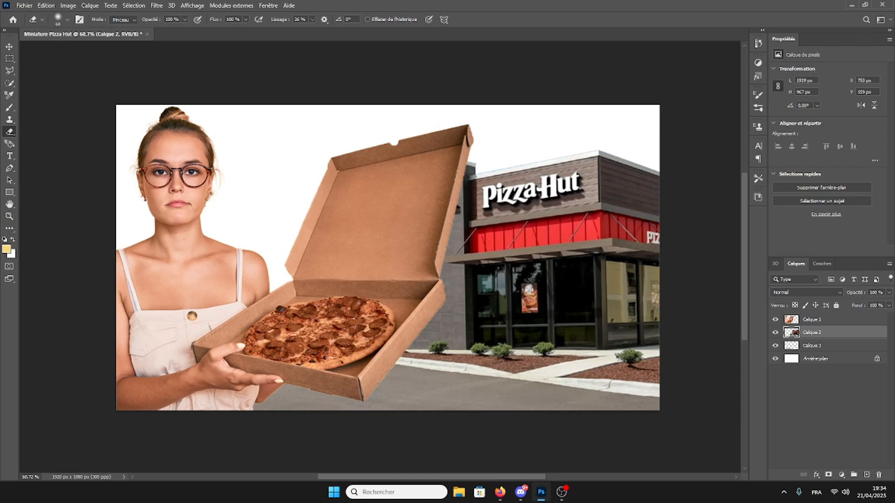
left_click(812, 345)
left_click(24, 5)
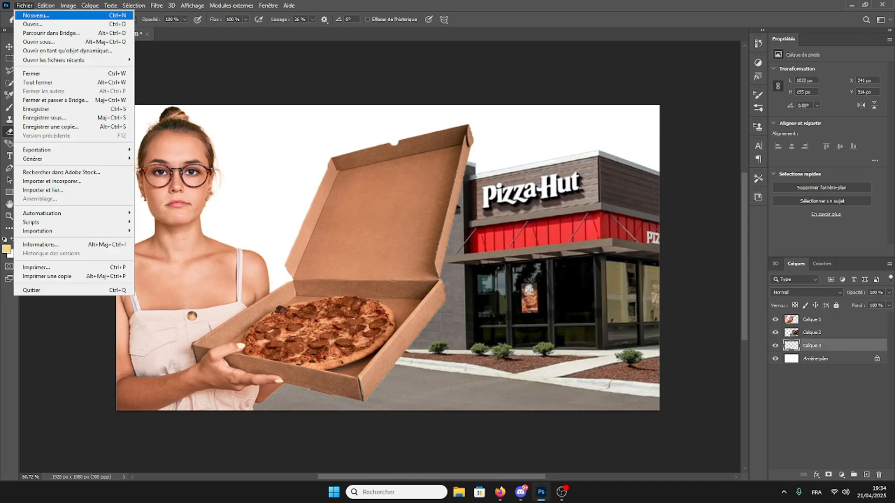
left_click(51, 181)
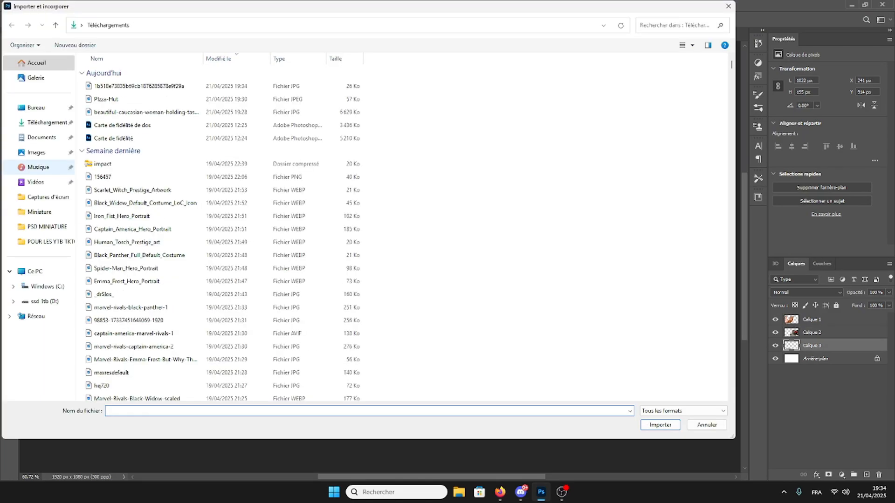
double_click(139, 86)
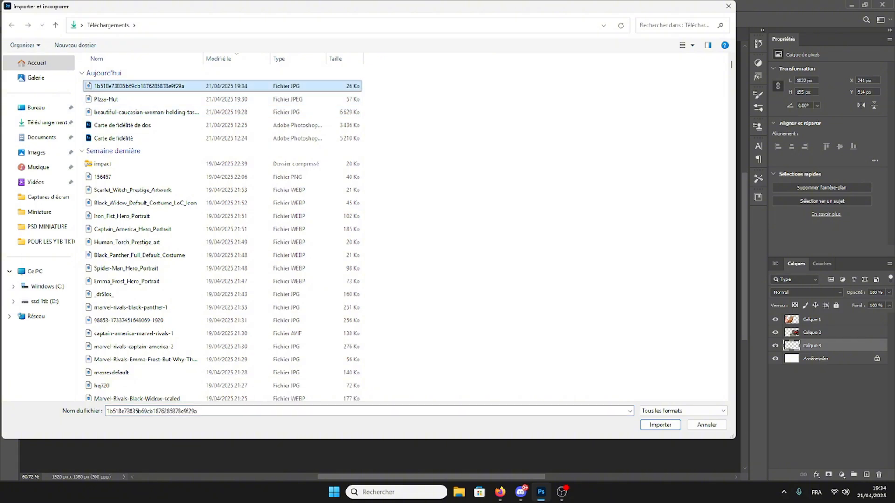
Shift the sky image upward behind the woman and restaurant and enlarge it to about 109 % to span the canvas width
left_click_drag(432, 262, 432, 154)
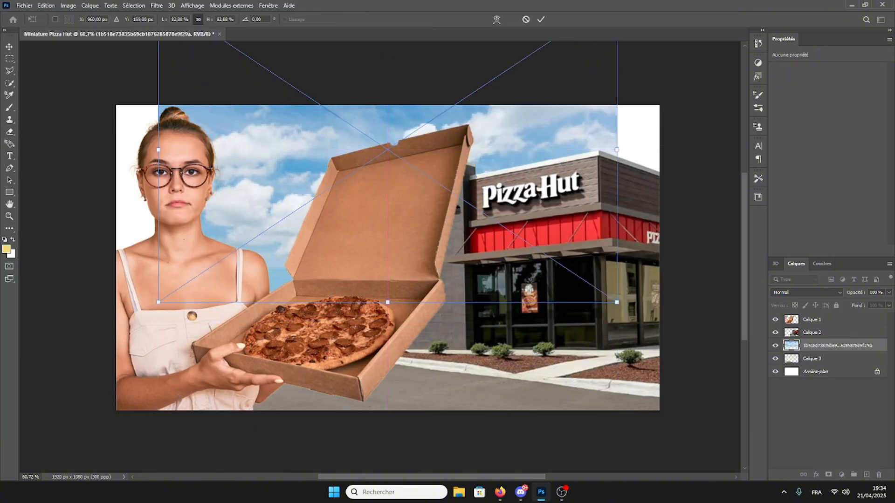
left_click_drag(387, 302, 388, 325)
left_click_drag(388, 259, 389, 119)
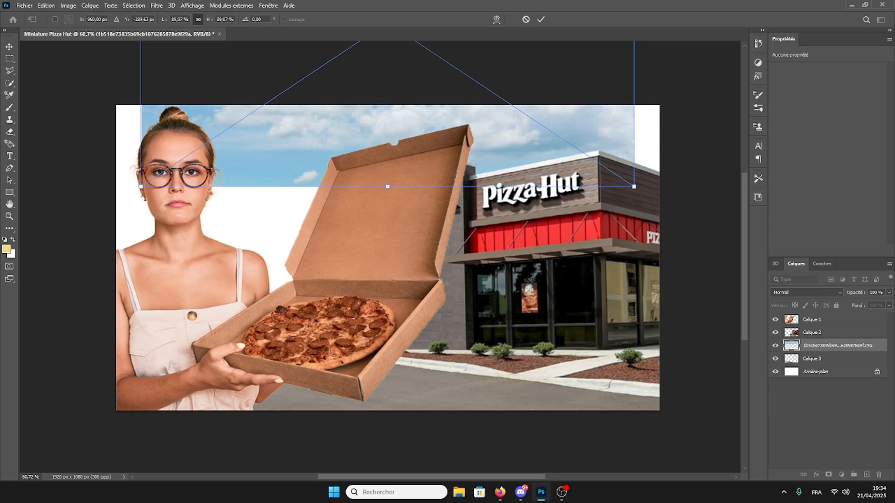
left_click_drag(388, 186, 387, 204)
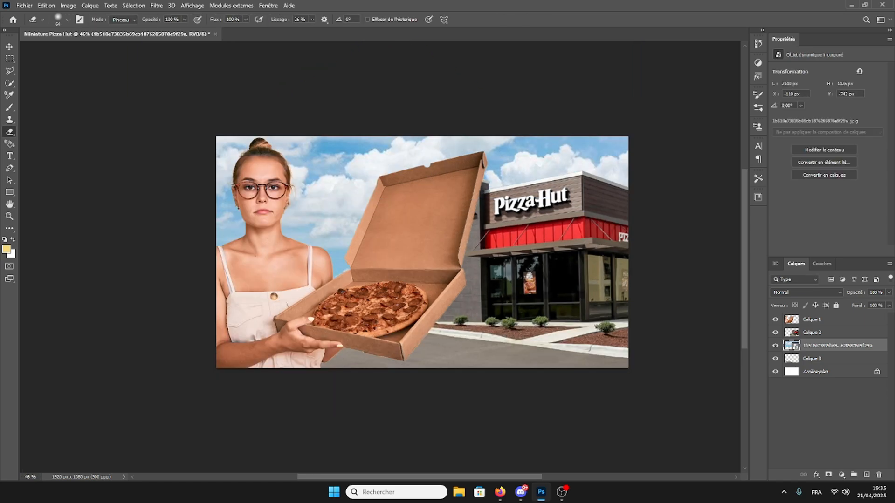
key("ctrl+t")
scroll(461, 215, "down", 5)
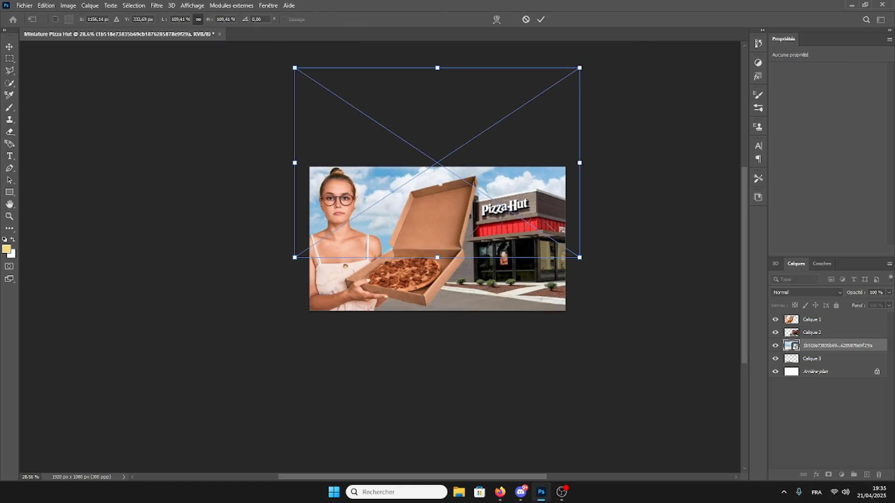
mouse_move(585, 161)
left_mouse_down()
mouse_move(582, 152)
mouse_move(573, 172)
mouse_move(579, 162)
left_mouse_up()
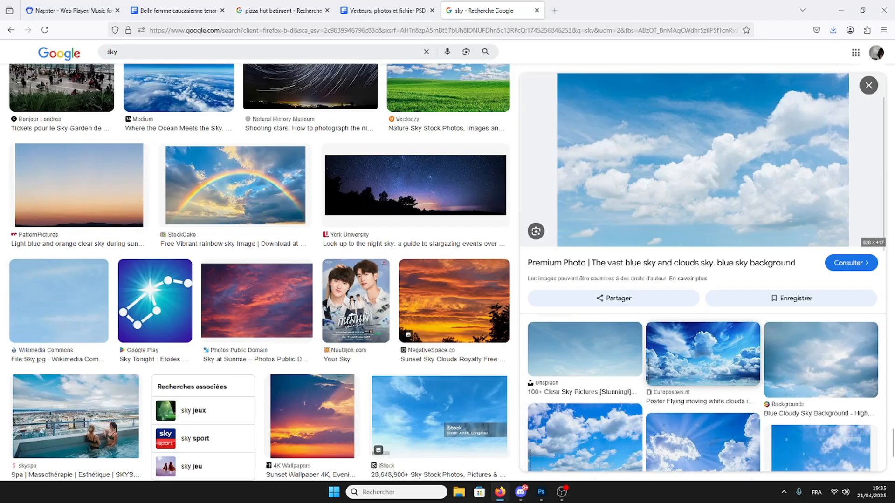
scroll(704, 272, "down", 3)
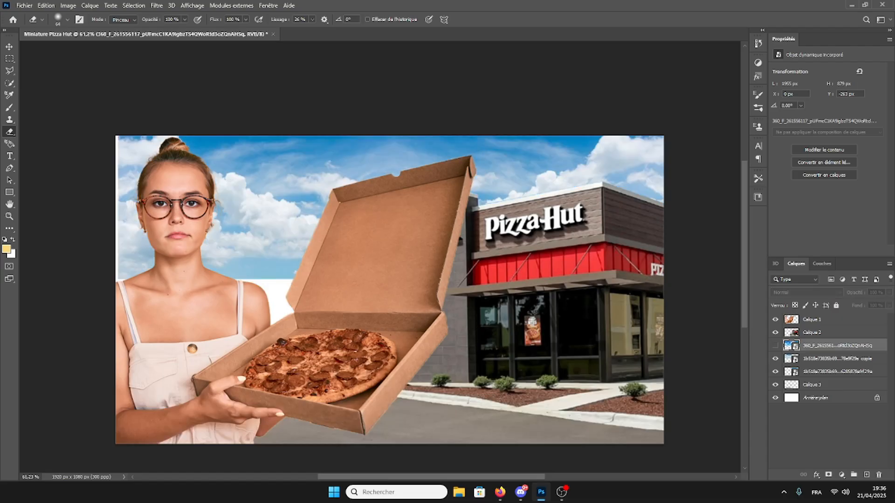
scroll(655, 292, "down", 3)
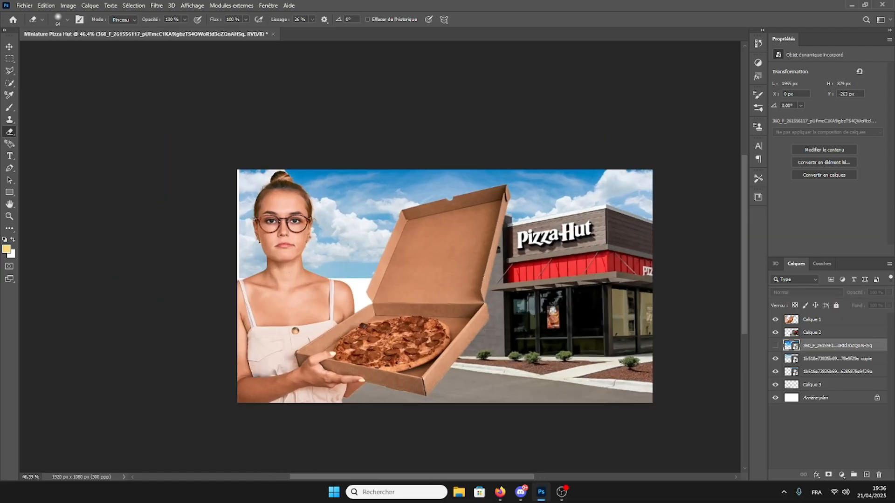
scroll(597, 258, "up", 6)
scroll(490, 247, "down", 4)
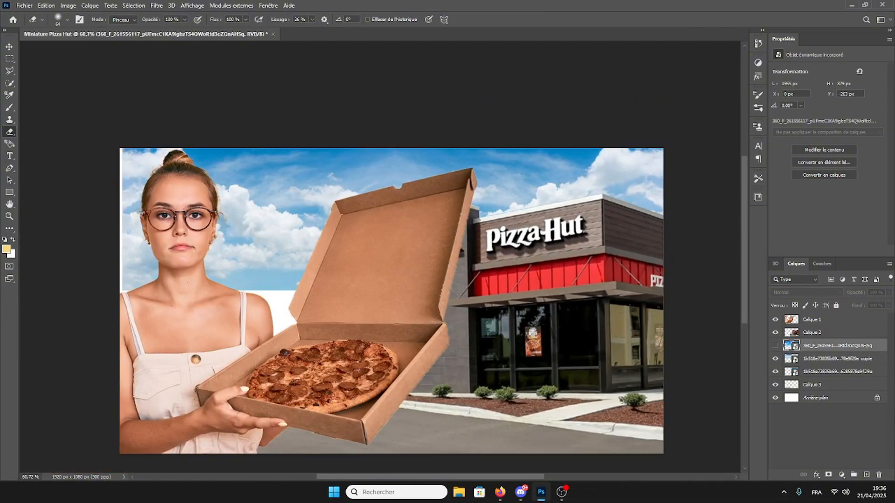
Open the Camera Raw filter for the selected layer of the composition
scroll(391, 293, "down", 1)
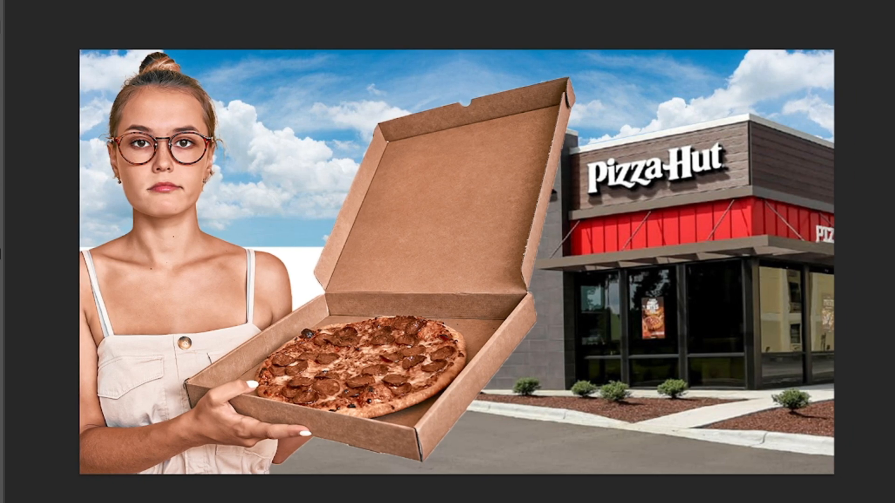
key("alt+t")
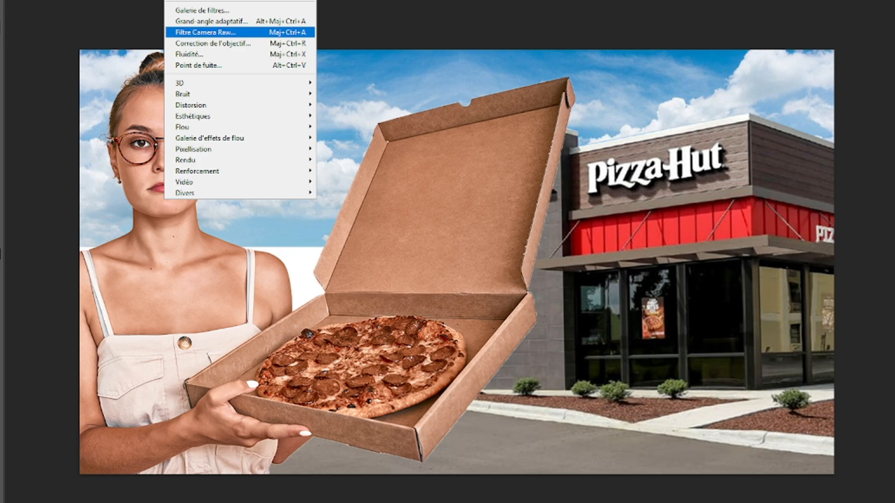
key("Return")
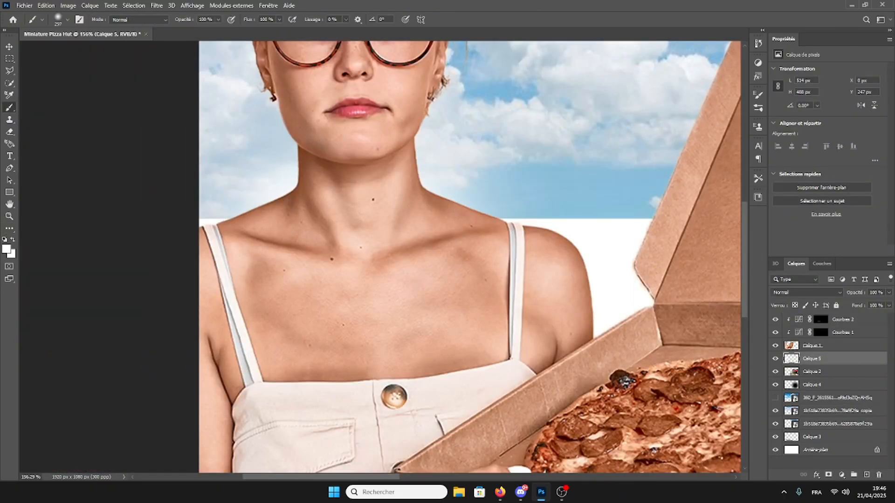
Add a new layer above Courbes 2 and paint soft white glows on both sides of the woman's neck
left_click(835, 346)
left_click(853, 319)
left_click(867, 475)
right_click(436, 142, "alt")
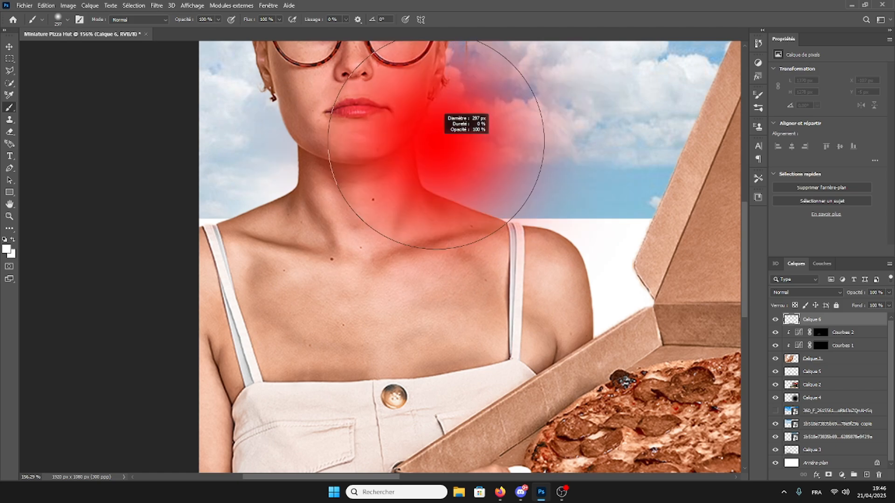
left_click(427, 173)
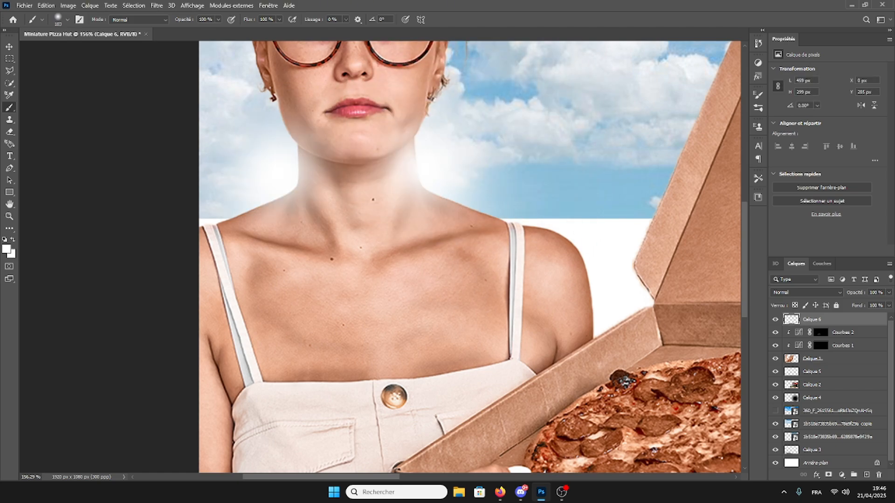
Set the white glow layer's blend mode to Superposition and its opacity to 70 %
left_click(806, 292)
left_click(799, 325)
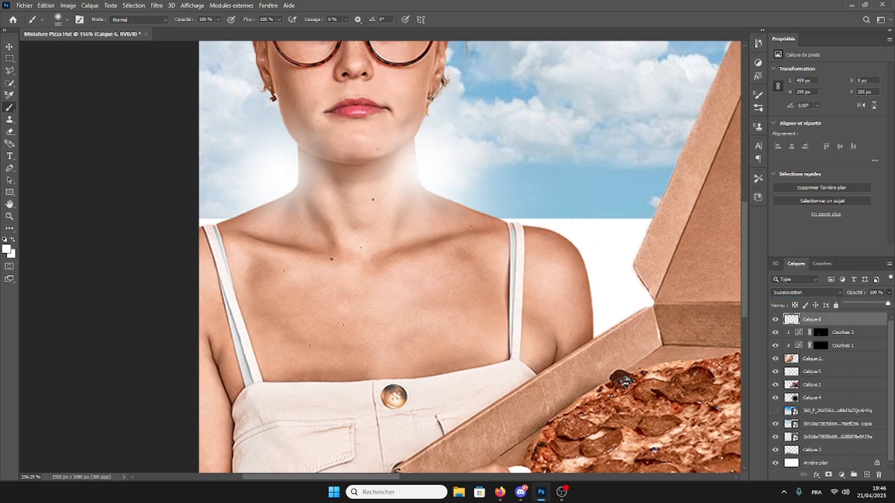
left_click_drag(888, 304, 875, 303)
Add a new layer directly above the woman's layer Calque 1 and adjust the soft brush for painting on it
left_click(820, 359)
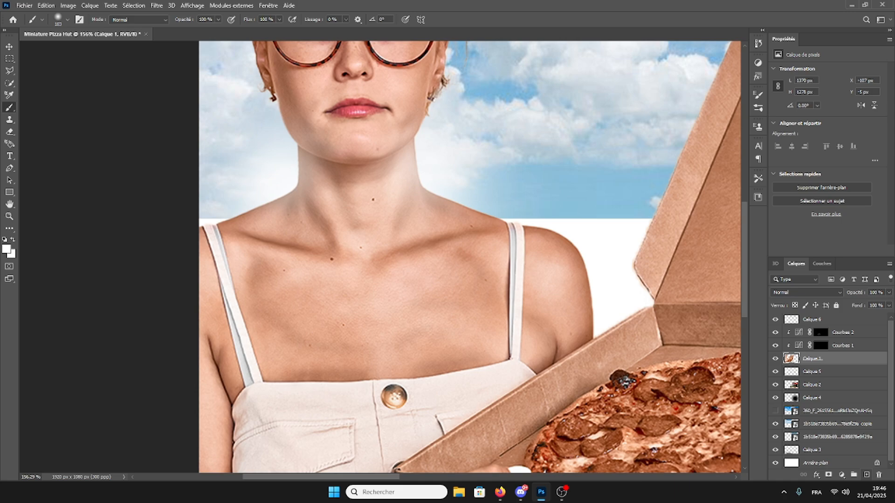
left_click(867, 475)
scroll(389, 166, "up", 10)
left_click_drag(446, 138, 429, 138)
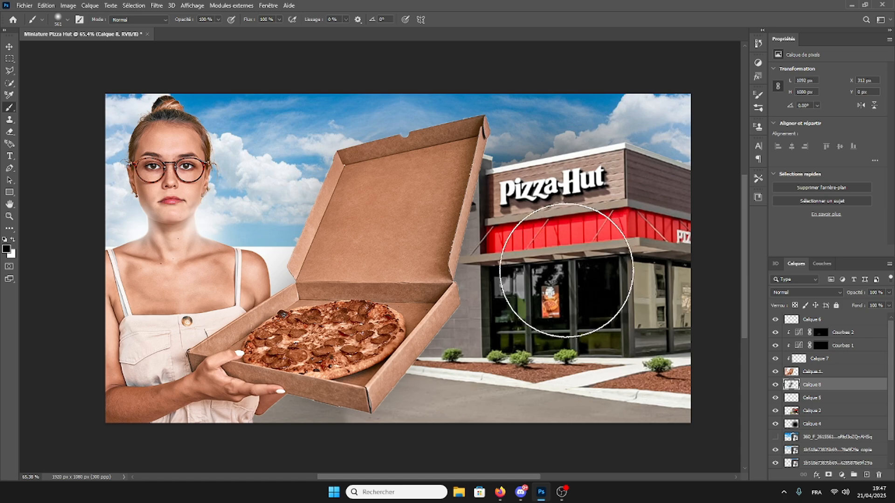
On a new layer above Calque 6, create a white rounded rectangle about 774 × 440 px over the pizza box lid
left_click(812, 320)
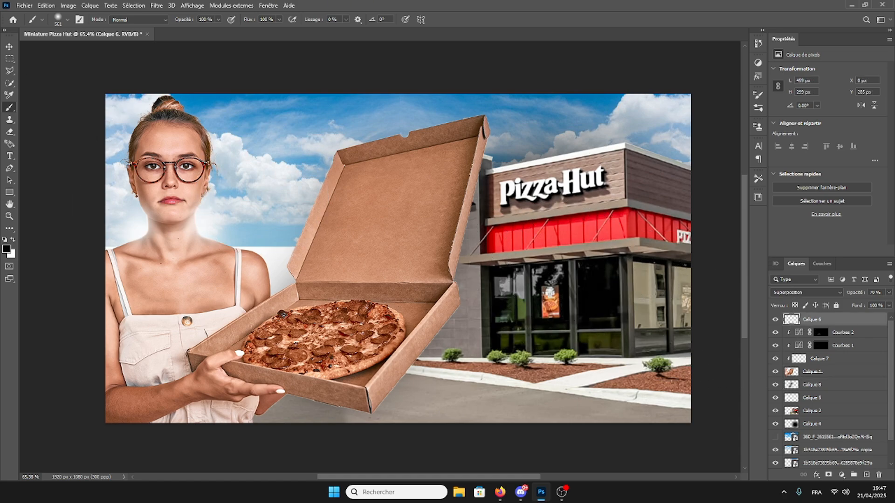
left_click(9, 46)
key("m")
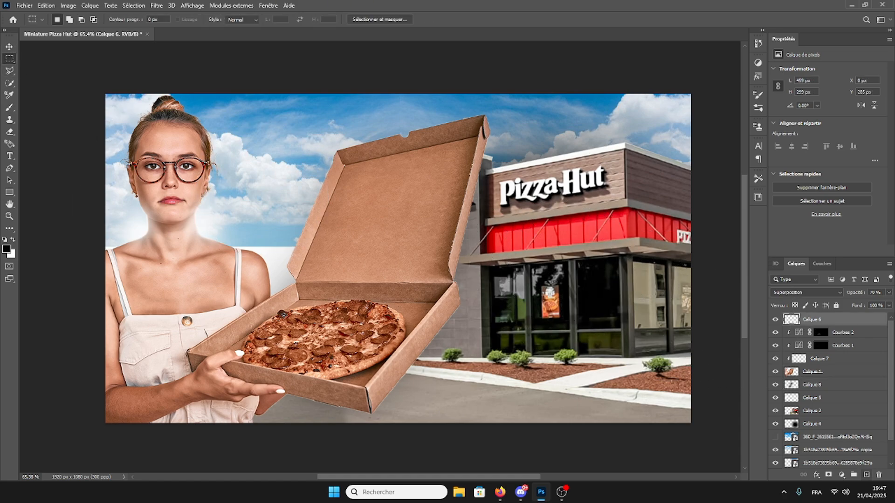
left_click(866, 475)
left_click_drag(481, 253, 515, 275)
scroll(402, 196, "up", 1)
left_click(9, 107)
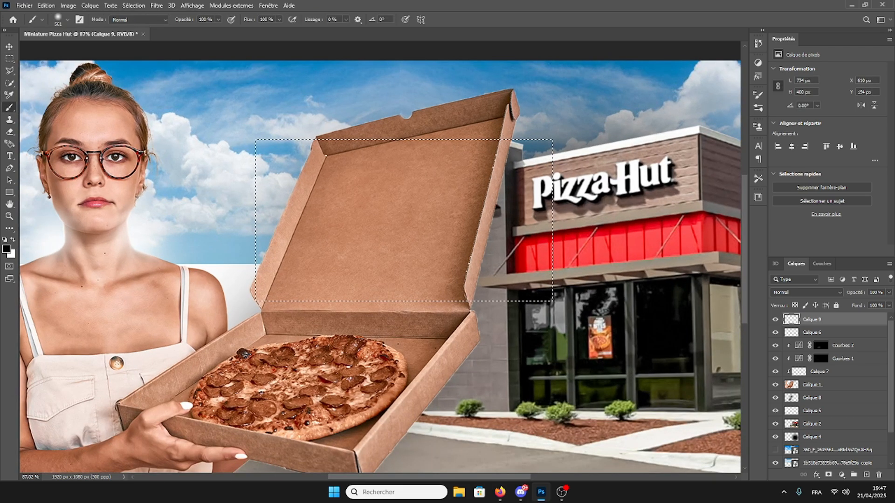
left_click_drag(172, 232, 279, 224)
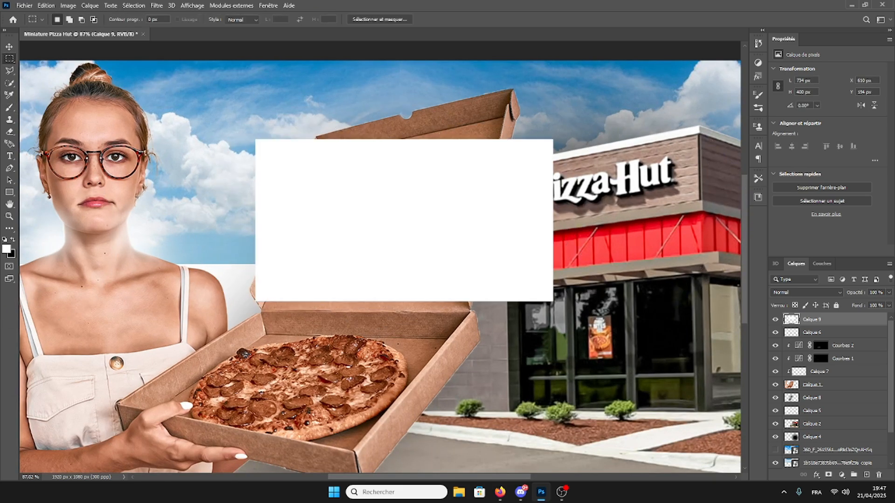
scroll(319, 156, "up", 1)
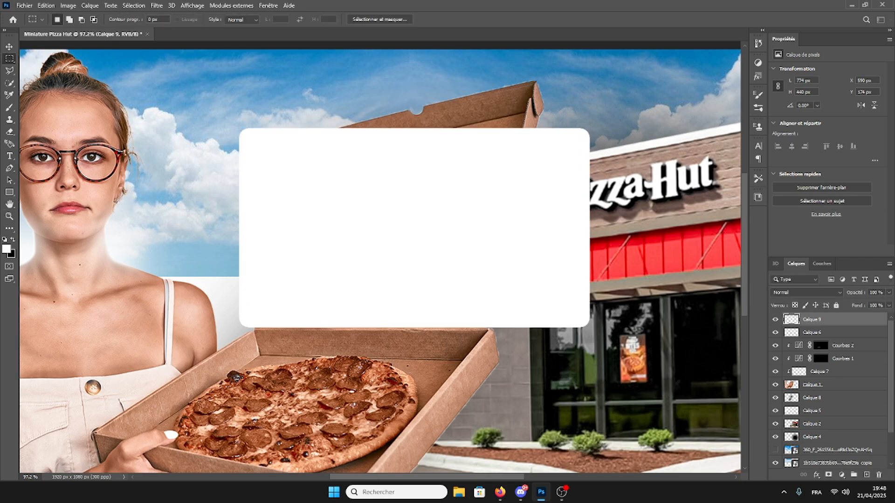
scroll(320, 165, "up", 1)
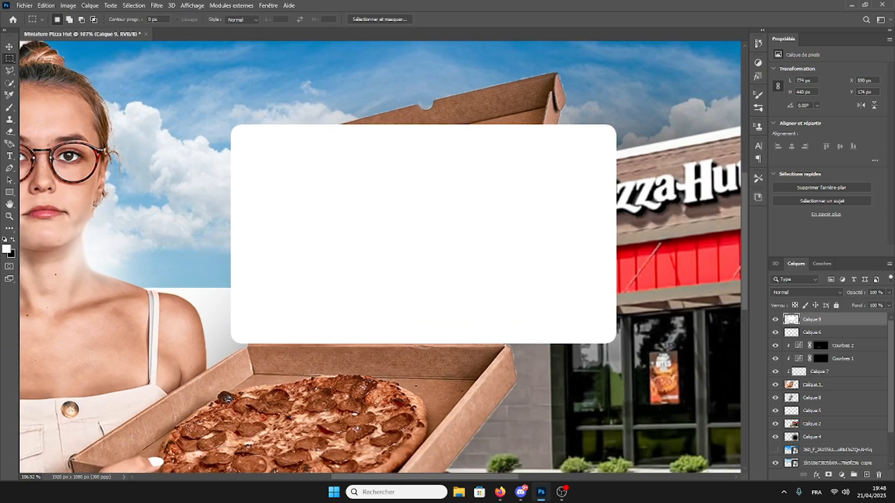
Switch to Firefox and search Google Images for "femme"
left_click(500, 492)
left_click(449, 10)
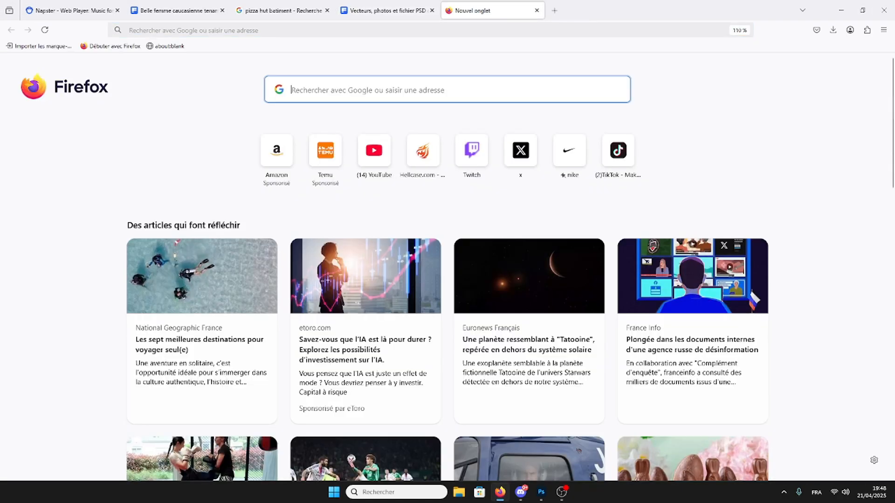
type("femme")
key("Return")
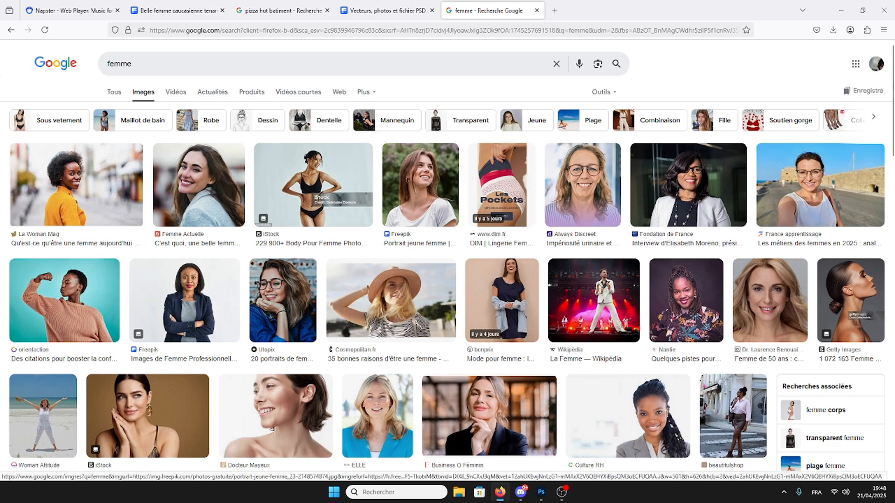
Preview the Freepik portrait of the long-haired young woman in a white T-shirt and capture the image to the clipboard
left_click(420, 186)
right_click(691, 176)
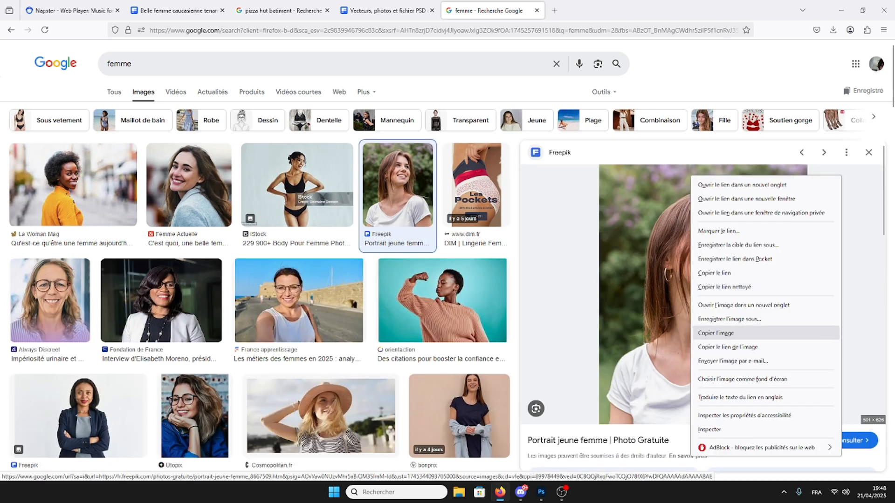
left_click(716, 333)
key("super+shift+s")
left_click_drag(599, 164, 807, 424)
Return to Photoshop, paste the portrait, and cut it to a circle around her head on its own layer, deleting the uncropped layer
left_click(541, 492)
key("ctrl+v")
key("shift+m")
left_click_drag(287, 160, 509, 373)
left_click_drag(435, 301, 418, 265)
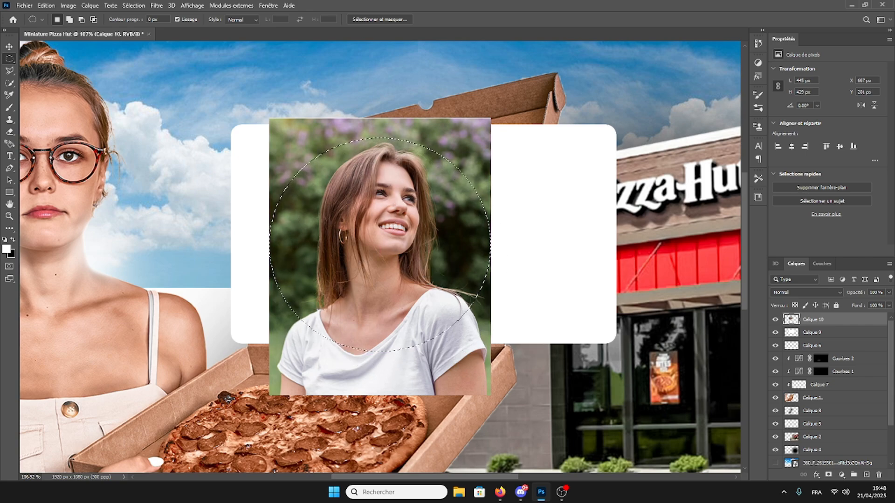
key("ctrl+j")
left_click(813, 332)
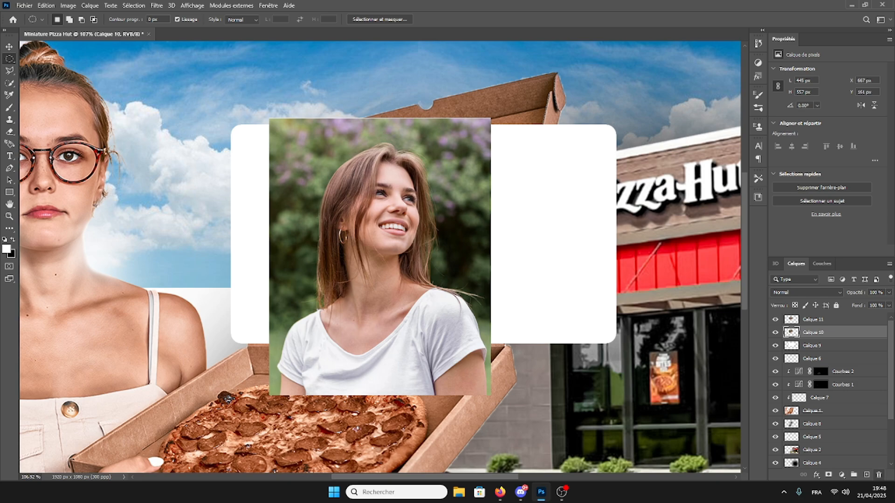
key("Delete")
Scale the circular portrait to about 40 % and place it in the upper-left corner of the white panel
key("ctrl+t")
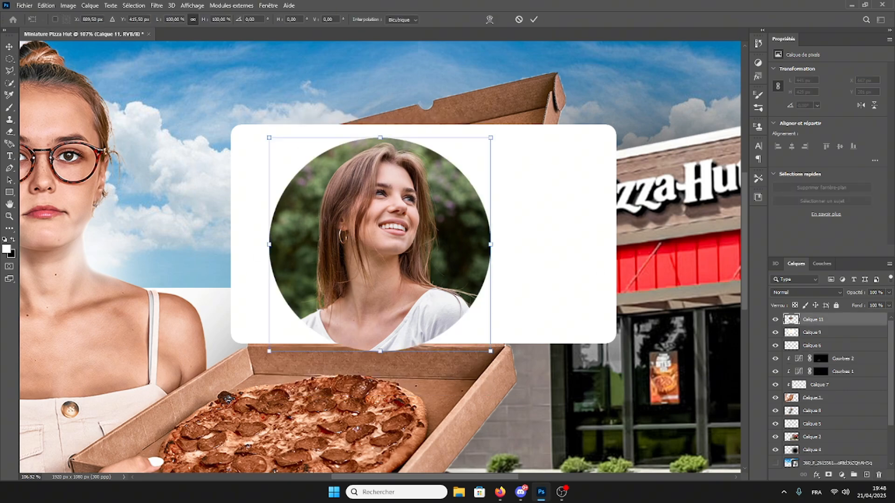
left_click_drag(491, 244, 478, 243)
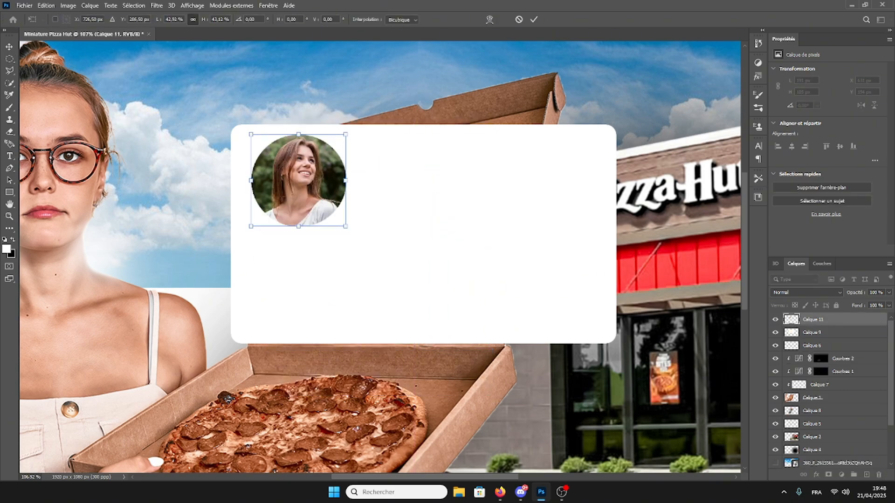
left_click_drag(345, 179, 339, 179)
left_click_drag(314, 180, 306, 181)
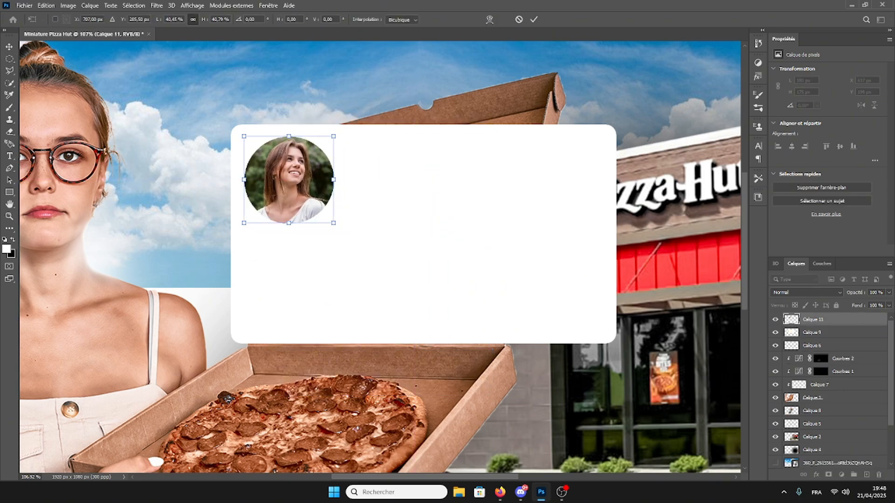
scroll(289, 146, "down", 7)
scroll(289, 146, "up", 5)
scroll(387, 178, "up", 4)
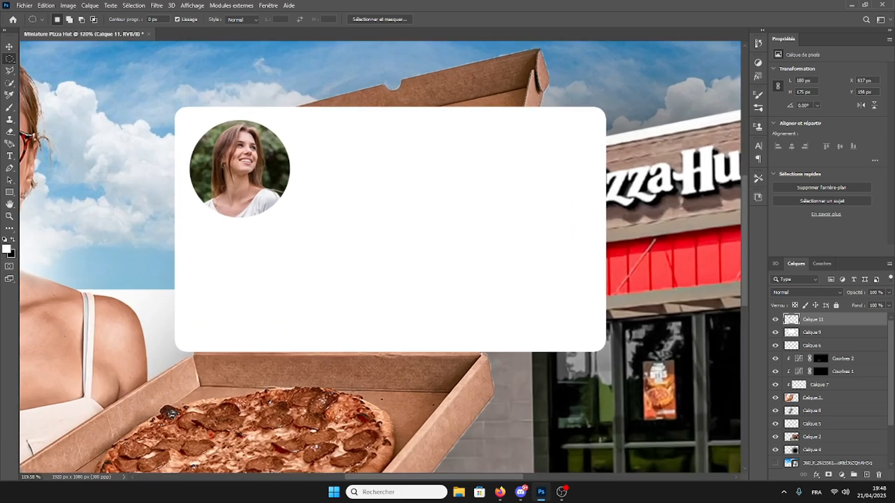
scroll(371, 163, "down", 2)
Switch to the Freepik page in Firefox and search for "etoiles png"
left_click(499, 492)
left_click(174, 11)
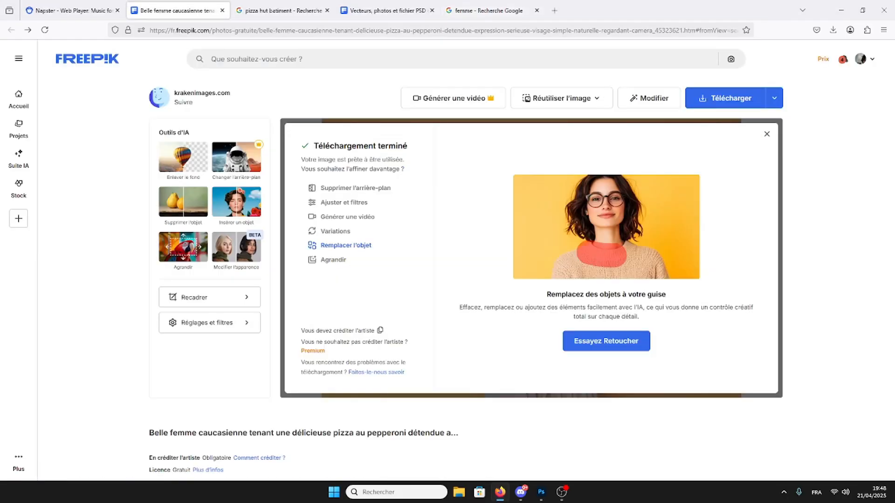
left_click(326, 59)
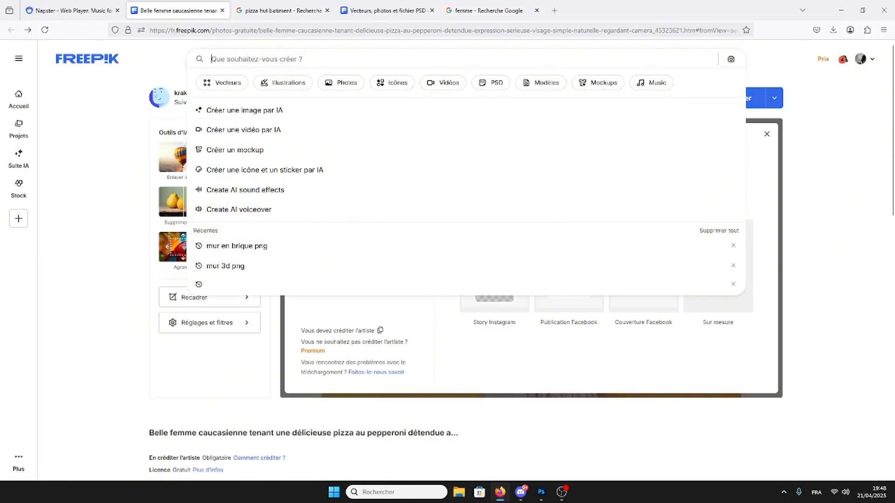
type("etoiles png")
key("Return")
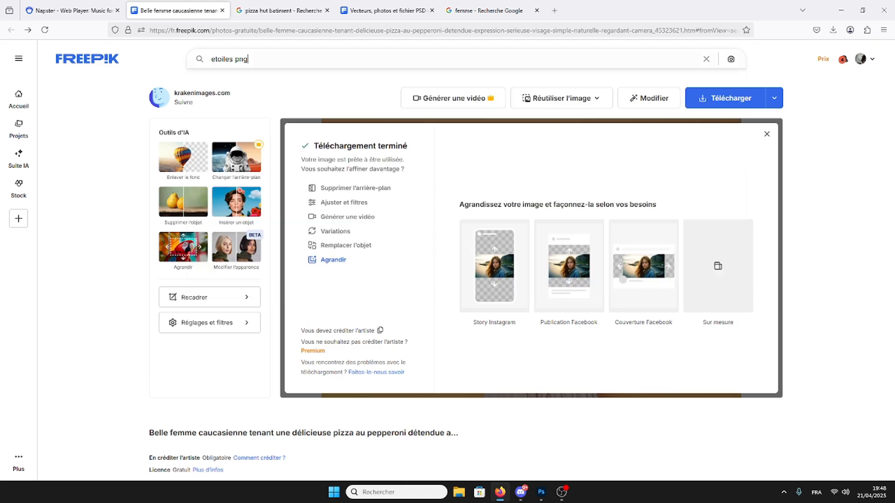
Search Freepik for "avis png" and look through the star rating graphics
type("avis png")
key("Return")
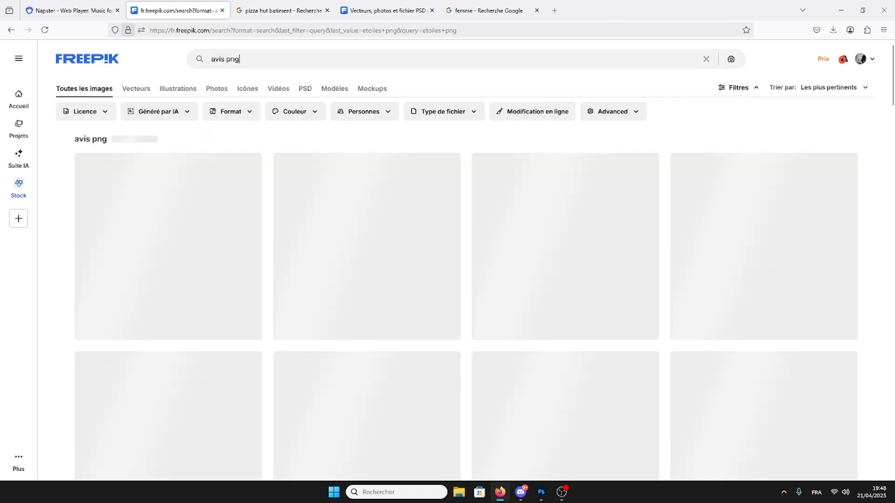
scroll(367, 154, "down", 2)
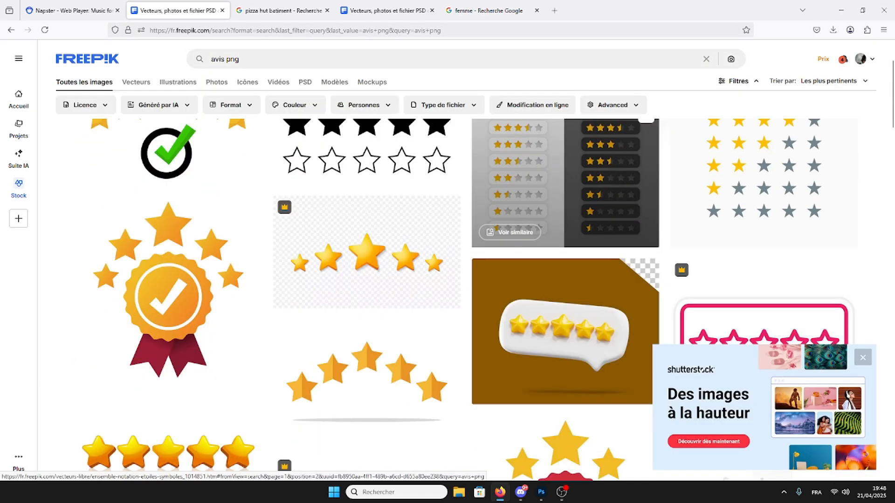
scroll(566, 224, "down", 5)
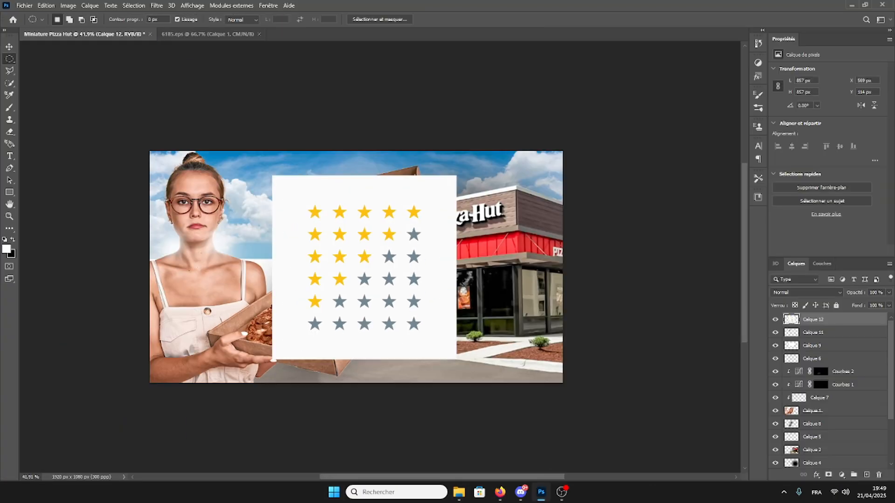
Move the hedge image Groupe 1 copie about 16 px right and 213 px down behind the woman and pizza box
left_click_drag(231, 230, 609, 307)
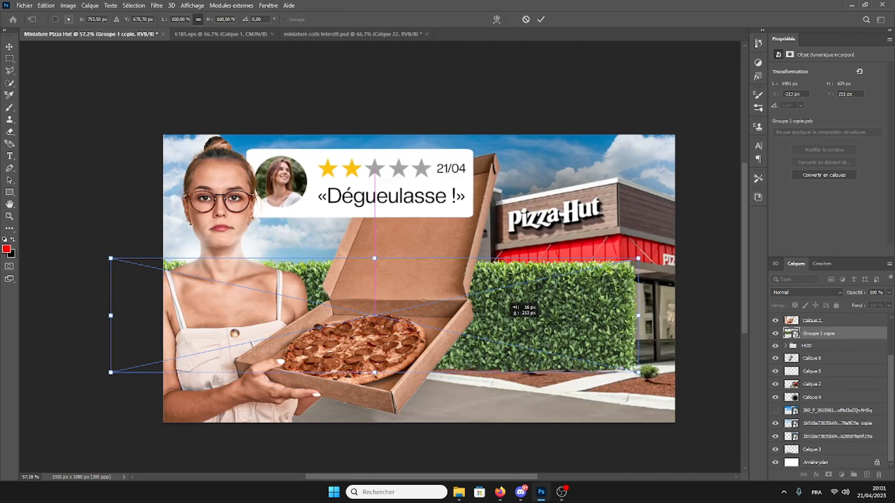
key("Return")
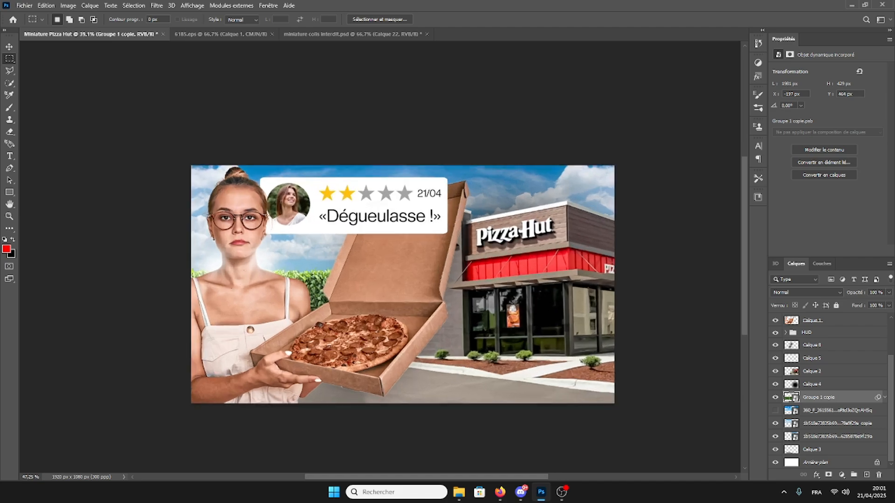
Fine-tune the hedge layer's height behind the woman, nudging it down and back up to Y 476 px
key("ctrl+t")
key("Down")
key("Down")
key("Down")
key("Down")
key("Down")
key("Down")
key("Down")
key("Down")
key("Down")
key("Down")
key("Down")
key("Down")
key("Down")
key("Down")
key("Down")
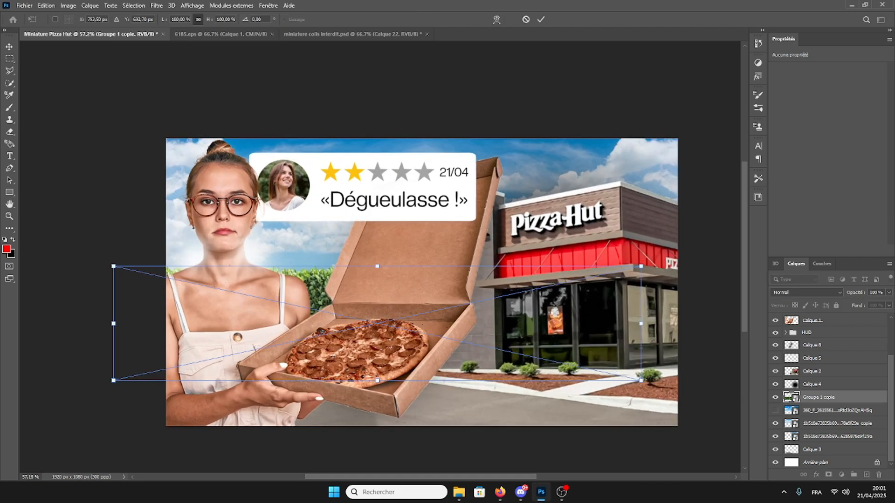
key("Up")
key("Up")
key("Up")
key("Up")
key("Up")
key("Up")
key("Up")
key("Up")
key("Up")
key("Up")
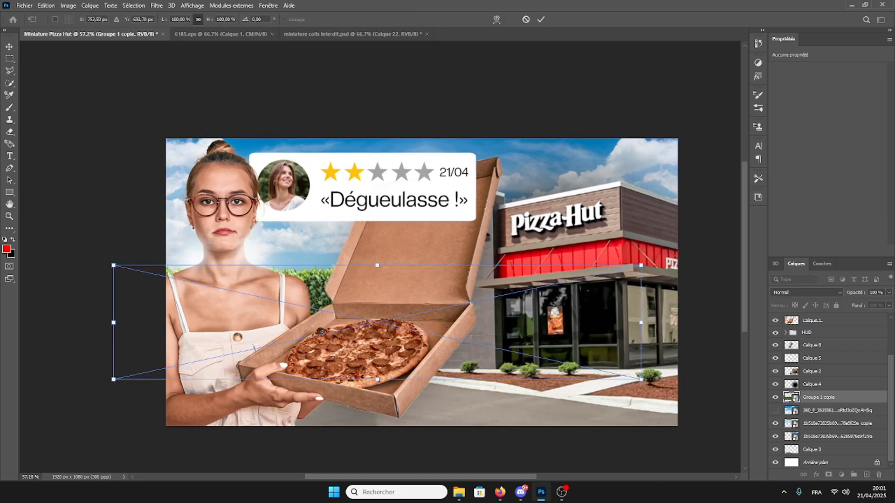
left_click(541, 19)
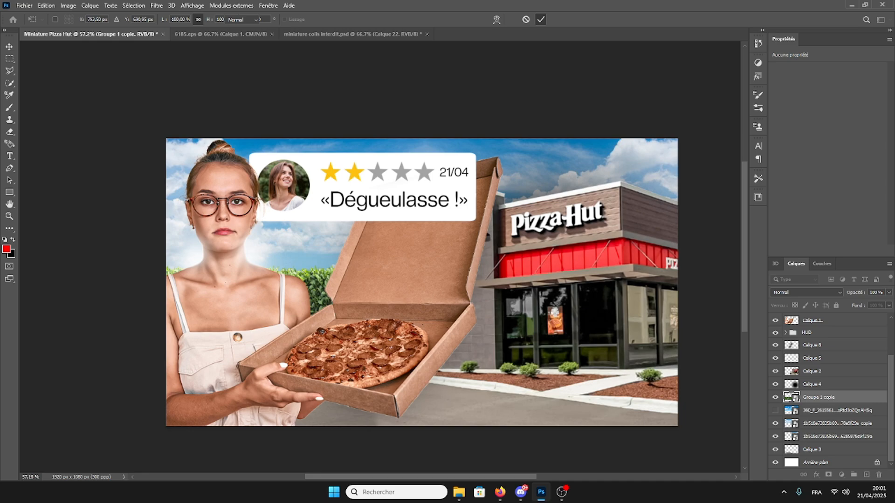
scroll(283, 284, "up", 5)
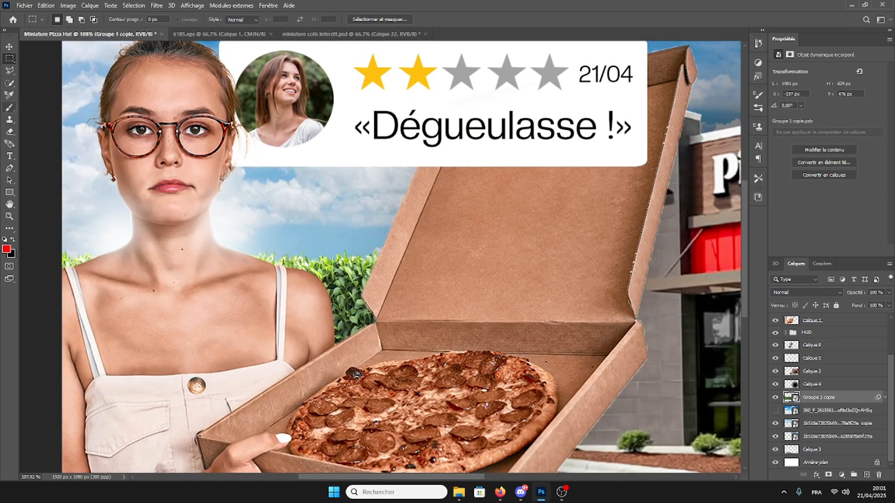
Add a new layer directly below the hedge layer Groupe 1 copie and brush a short black stroke beside the woman's neck
key("b")
scroll(405, 258, "down", 2)
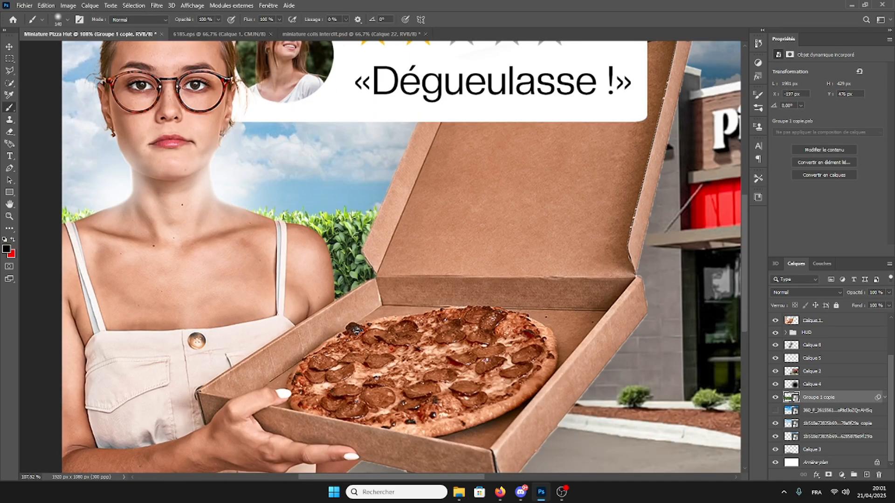
left_click(837, 410)
left_click(866, 475)
scroll(463, 292, "down", 3)
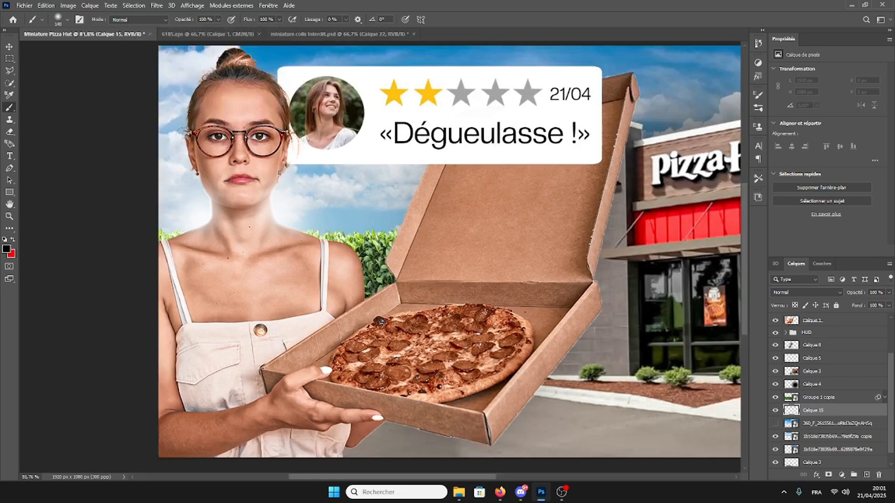
left_click_drag(291, 250, 311, 250)
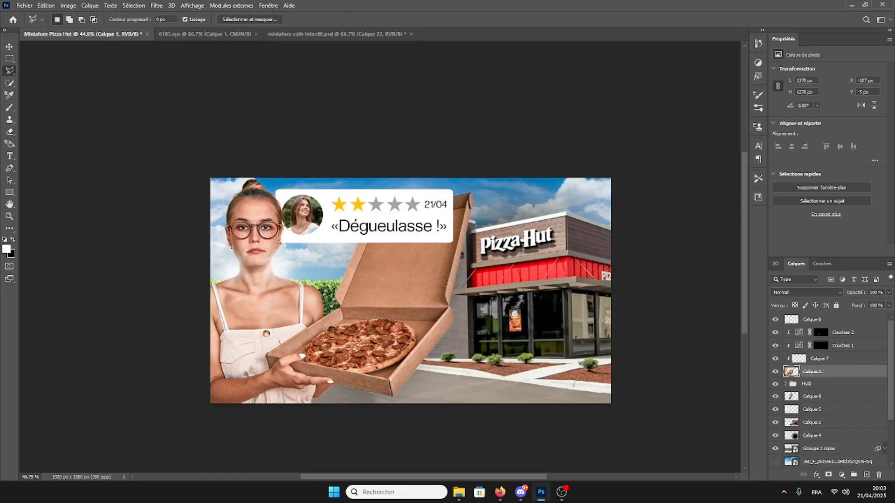
Examine the whole composition up close and at full view, including the woman, pizza box, Pizza Hut sign and sky
scroll(567, 329, "up", 8)
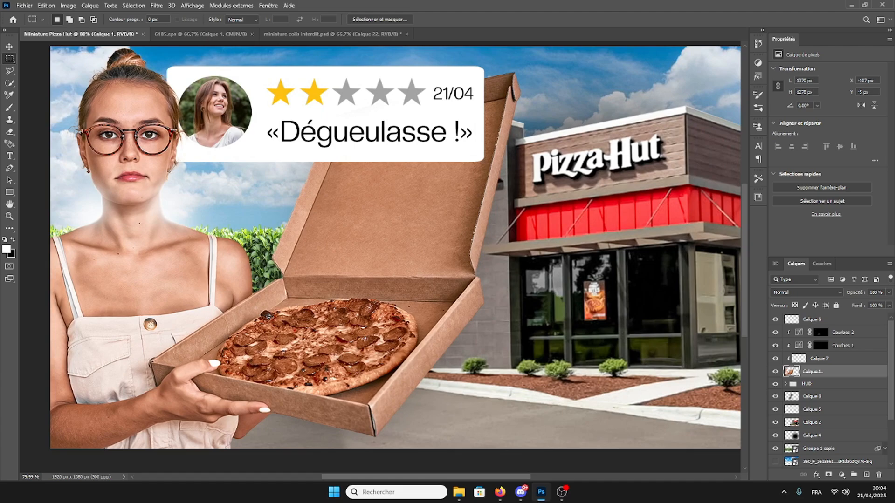
scroll(329, 129, "down", 4)
scroll(333, 202, "up", 3)
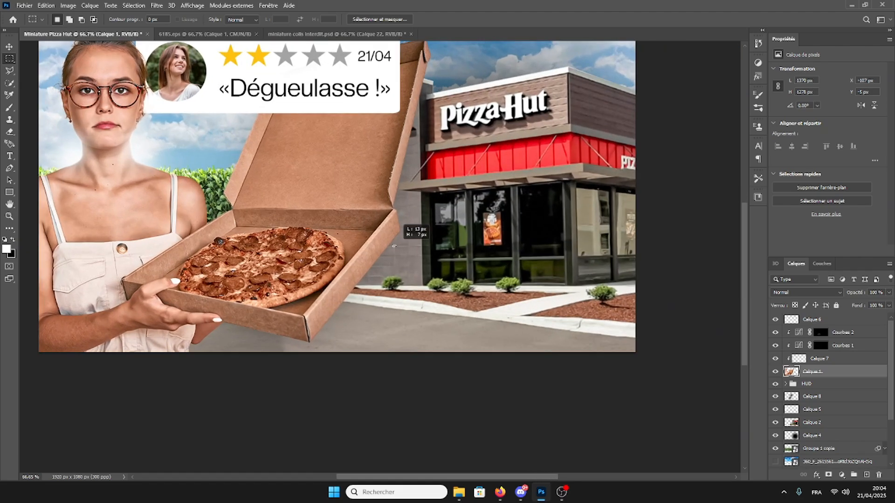
scroll(394, 246, "down", 3)
scroll(395, 246, "up", 5)
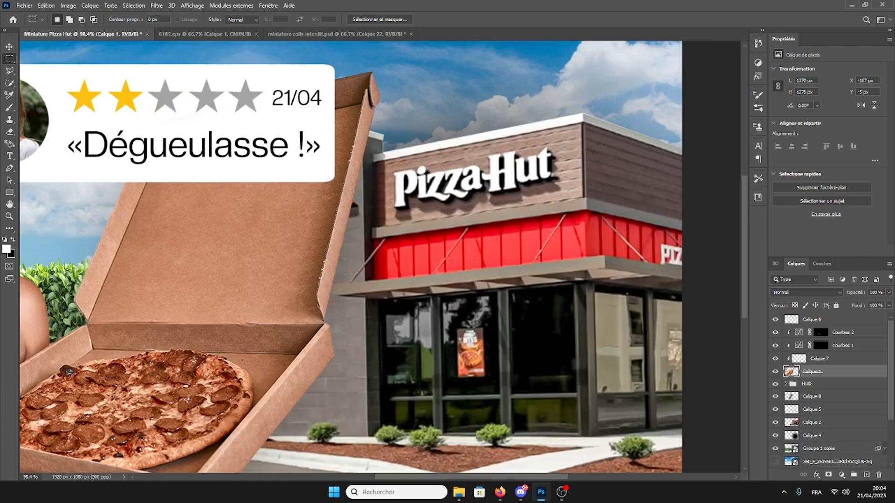
scroll(578, 105, "up", 3)
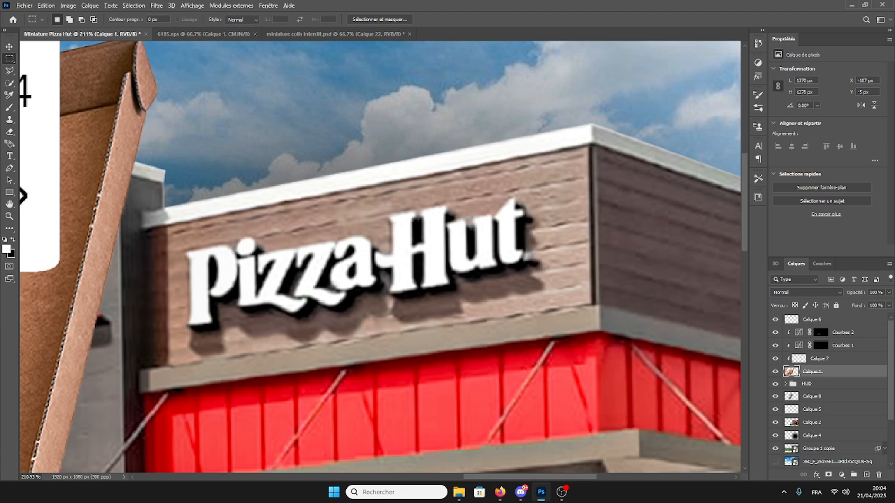
scroll(380, 256, "down", 3)
scroll(380, 257, "up", 3)
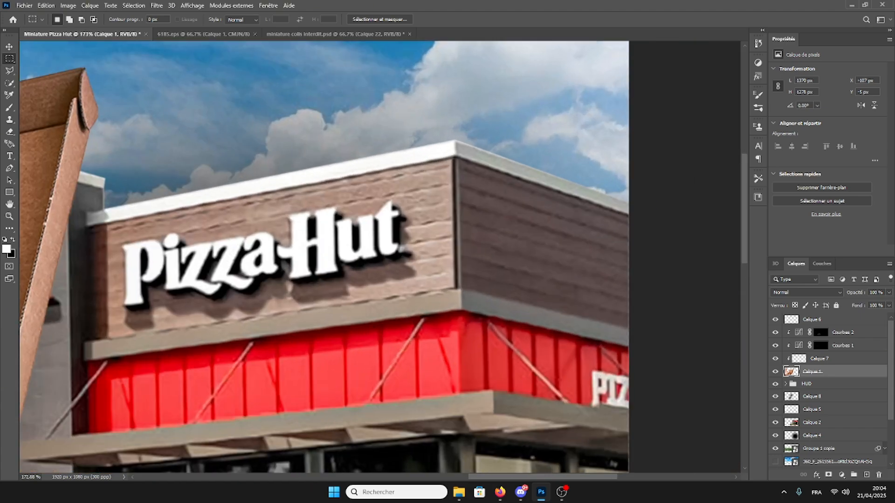
scroll(328, 260, "down", 5)
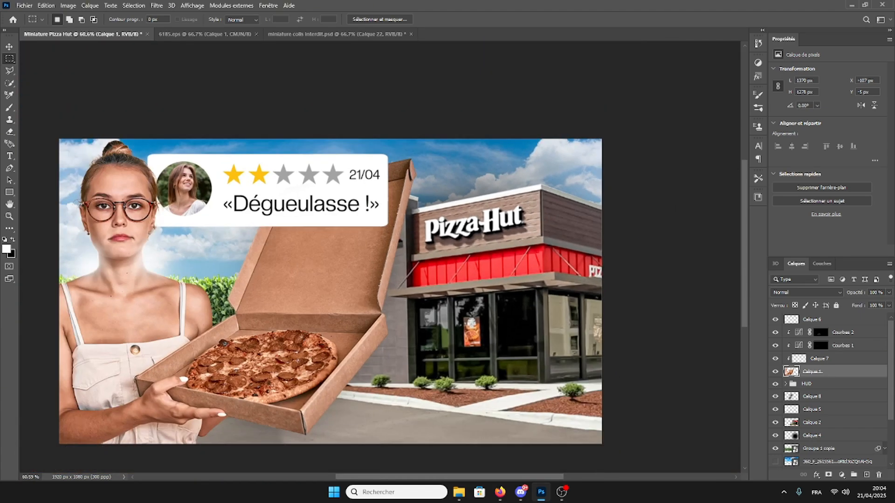
scroll(330, 291, "left", 2)
scroll(330, 291, "down", 2)
scroll(330, 292, "up", 1)
scroll(330, 291, "left", 2)
scroll(330, 291, "down", 2)
scroll(330, 291, "right", 1)
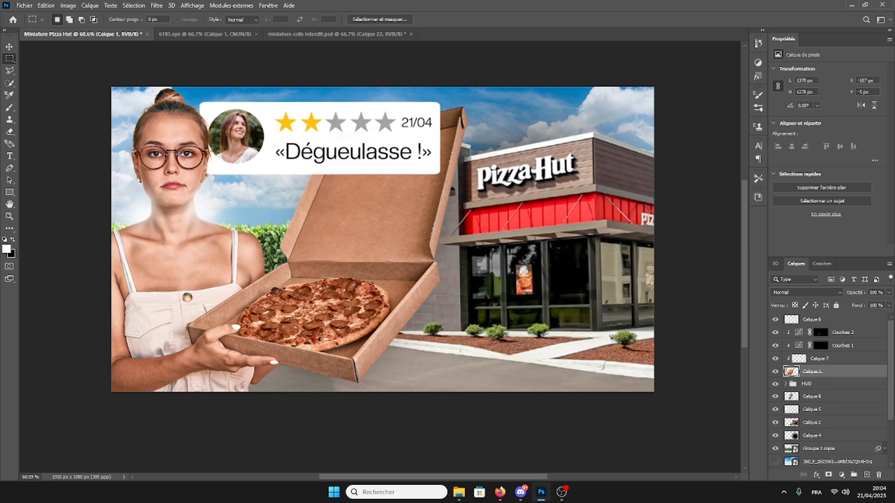
scroll(383, 250, "up", 1)
scroll(382, 261, "left", 1)
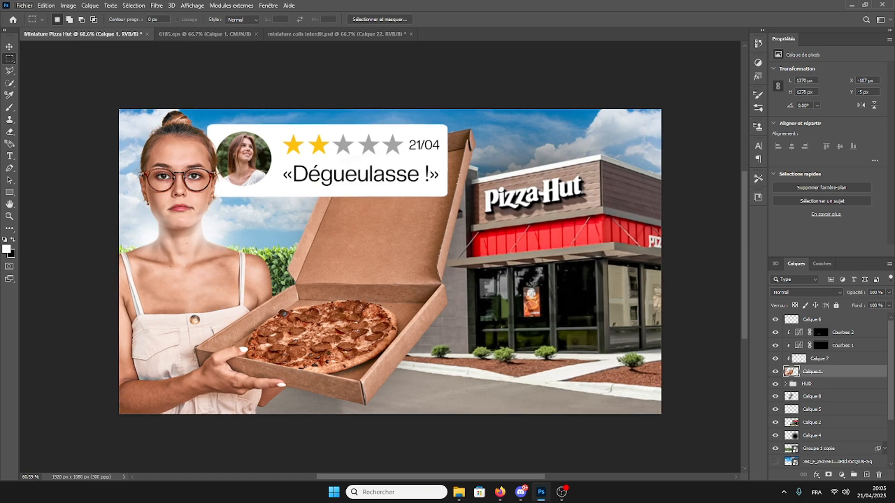
left_click(23, 5)
left_click(47, 181)
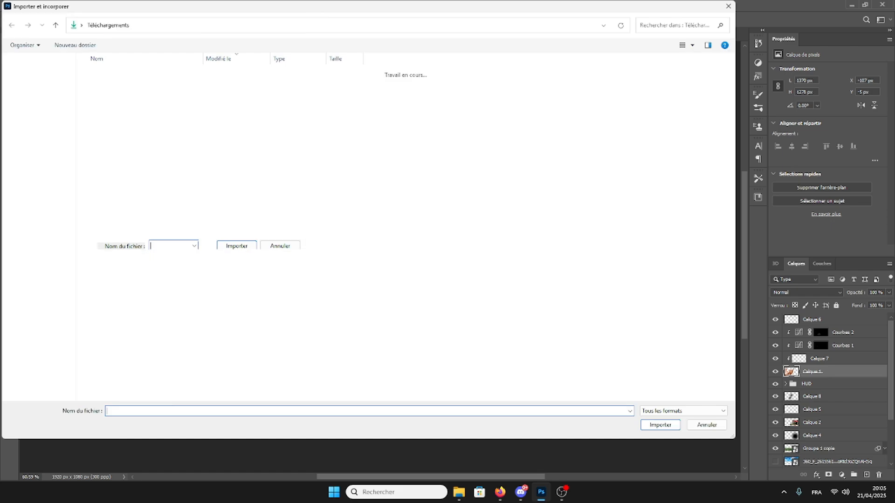
type("arrow")
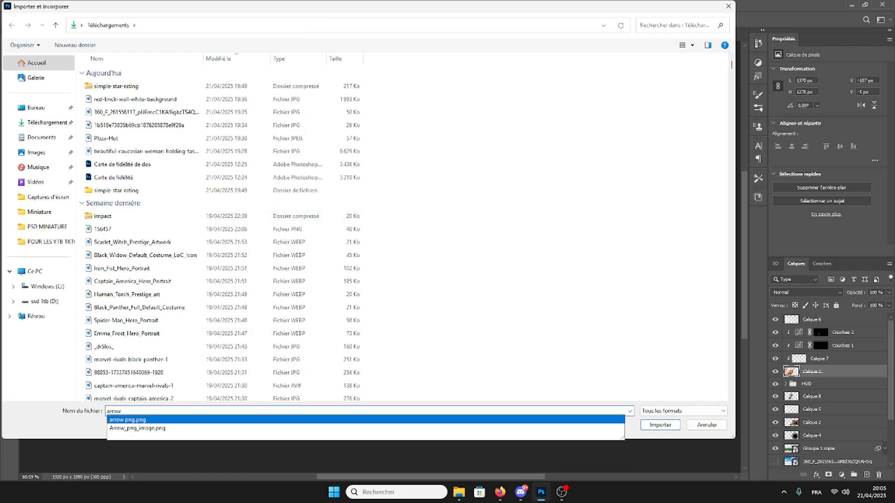
left_click(131, 420)
left_click(661, 425)
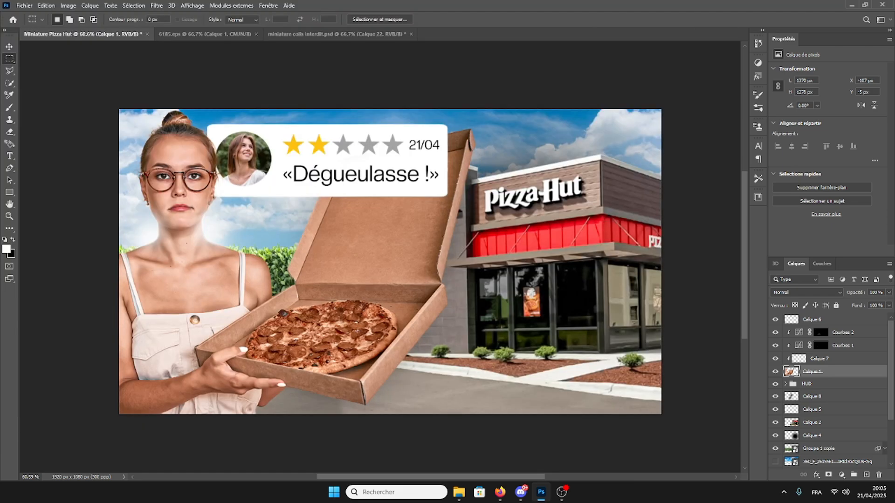
left_click(525, 19)
Embed Arrow_png_image, scale it to about 4.1%, place it between the review card and the Pizza Hut sign, and rotate it about 13.6°
left_click(24, 5)
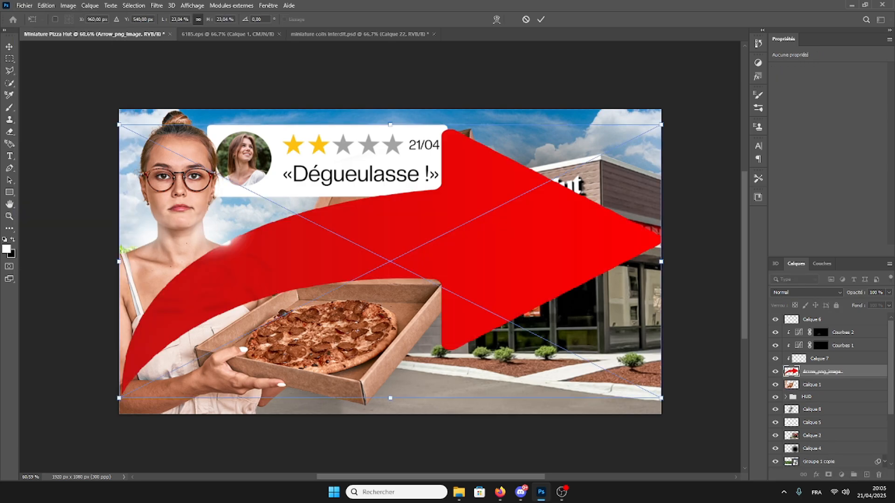
left_click_drag(662, 400, 612, 387)
left_click_drag(547, 259, 480, 177)
left_click_drag(555, 156, 559, 181)
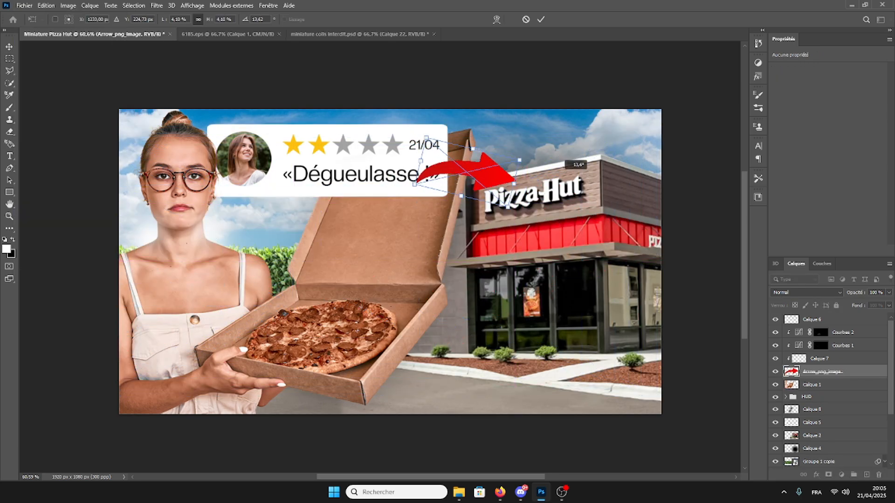
Move the arrow up beside the review card's upper corner, adjust its rotation slightly, and put its layer into the HUD group
left_click_drag(471, 184, 468, 152)
left_click_drag(555, 151, 557, 156)
left_click_drag(794, 372, 794, 398)
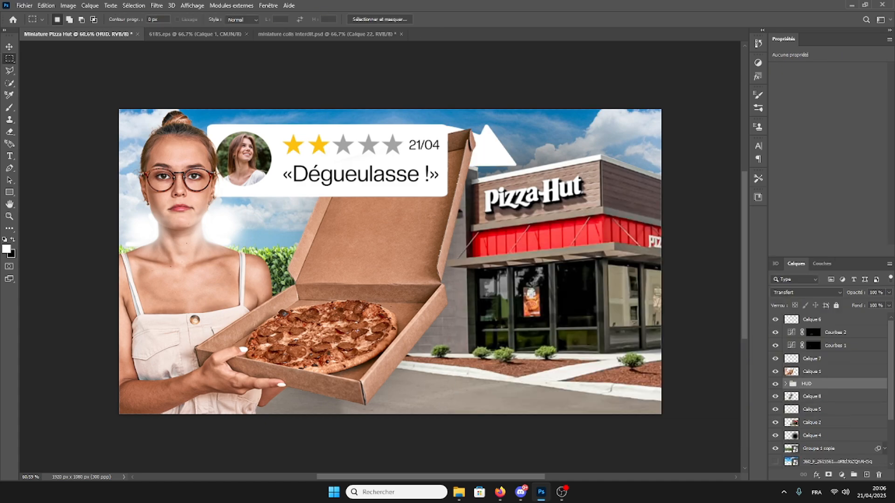
Check the HUD group's layers and load the outline of the woman layer Calque 1 as a selection
left_click(785, 383)
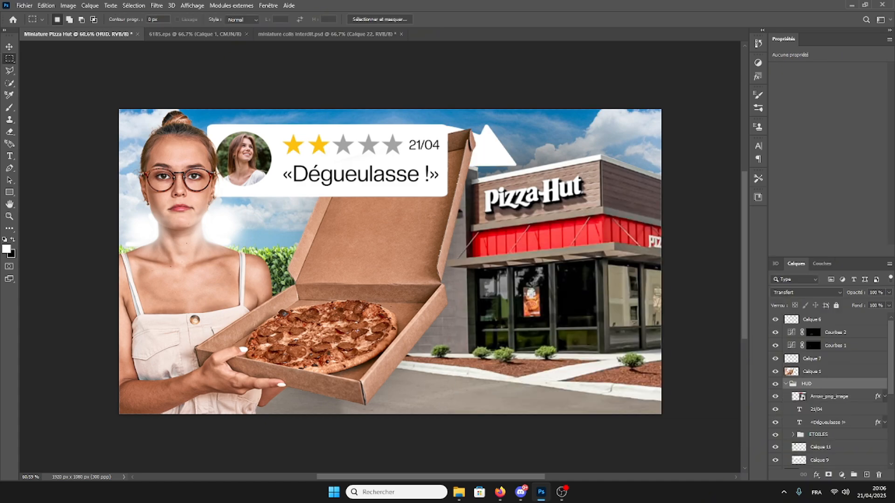
left_click(785, 384)
scroll(792, 384, "down", 1)
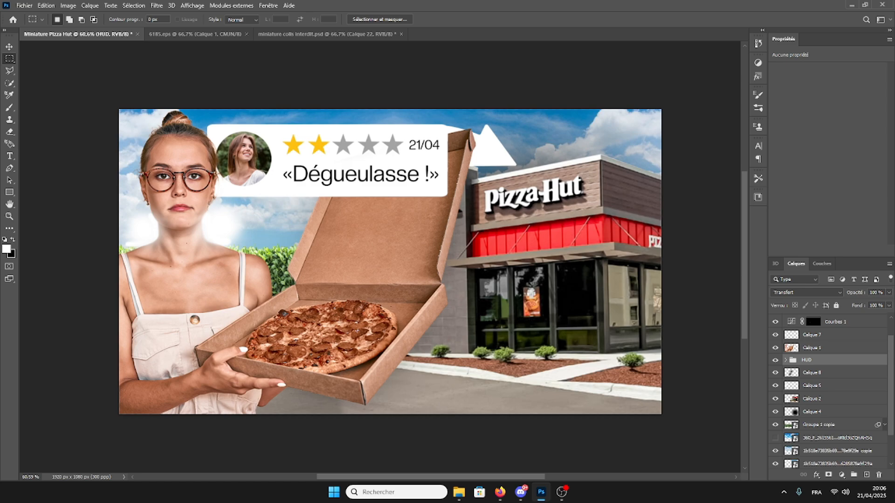
left_click(812, 348)
left_click(791, 347, "ctrl")
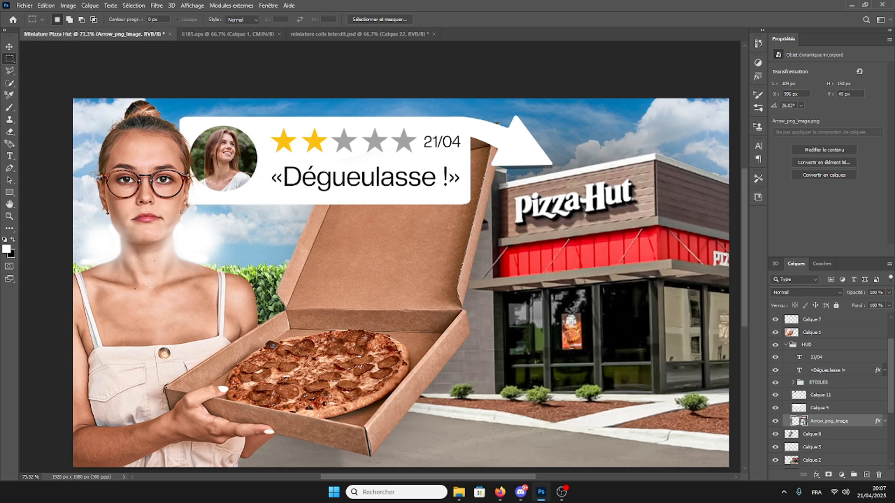
Select the review card's white background layer Calque 9 in the HUD group
scroll(830, 392, "down", 1)
left_click(830, 381)
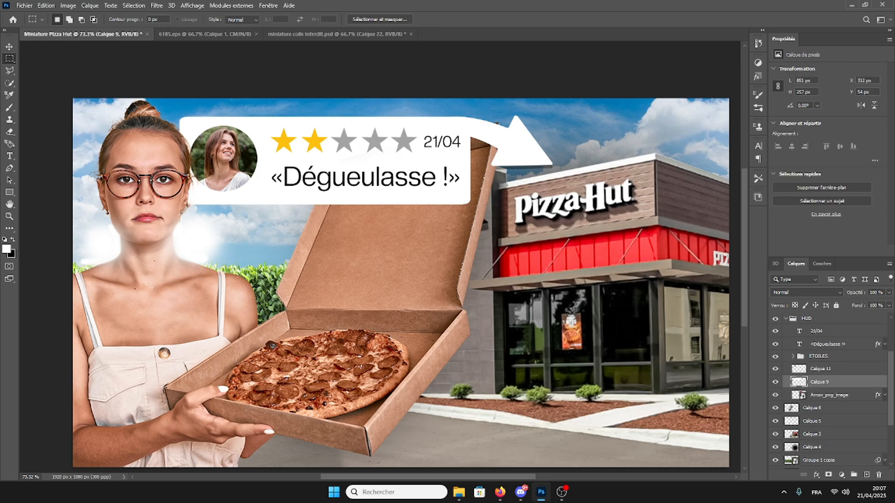